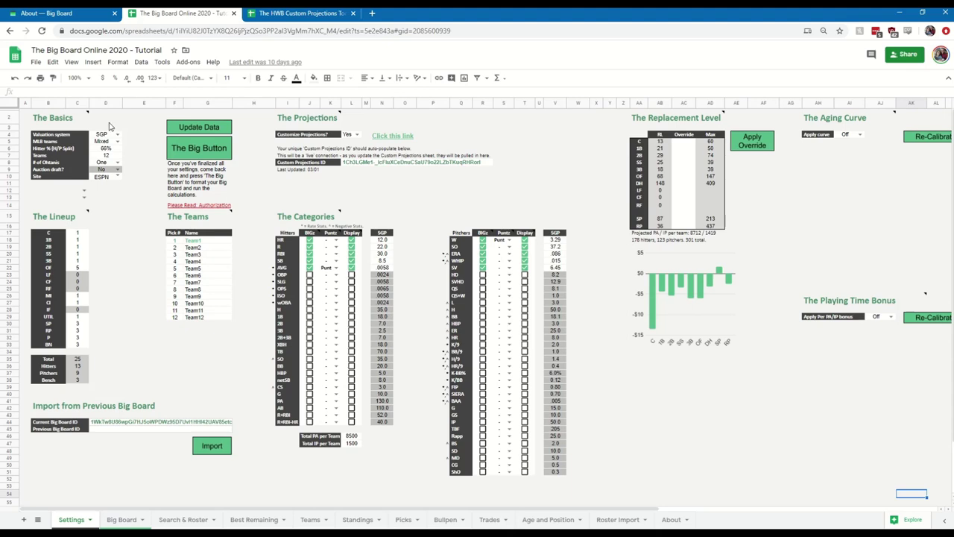
Read the explanatory note for The Lineup, then dismiss it.
{"action": "mouse_move", "coordinate": [64, 123]}
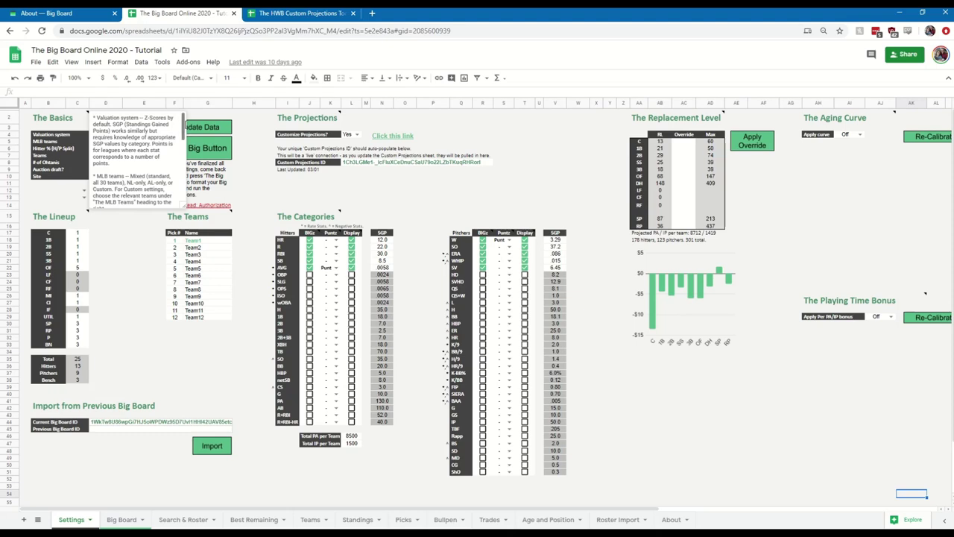
{"action": "scroll", "coordinate": [180, 147], "scroll_direction": "down", "scroll_amount": 2}
{"action": "left_click_drag", "start_coordinate": [180, 147], "coordinate": [171, 185]}
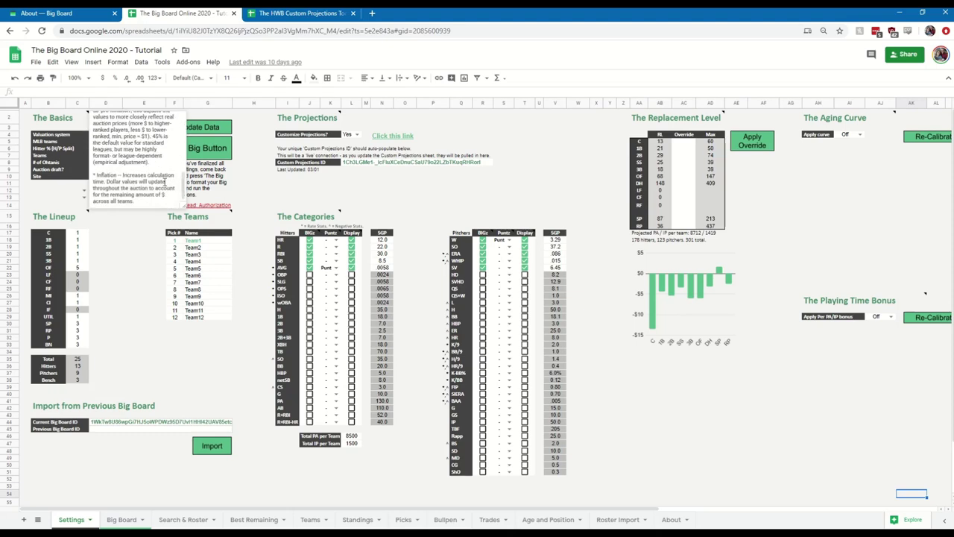
{"action": "left_click", "coordinate": [59, 221]}
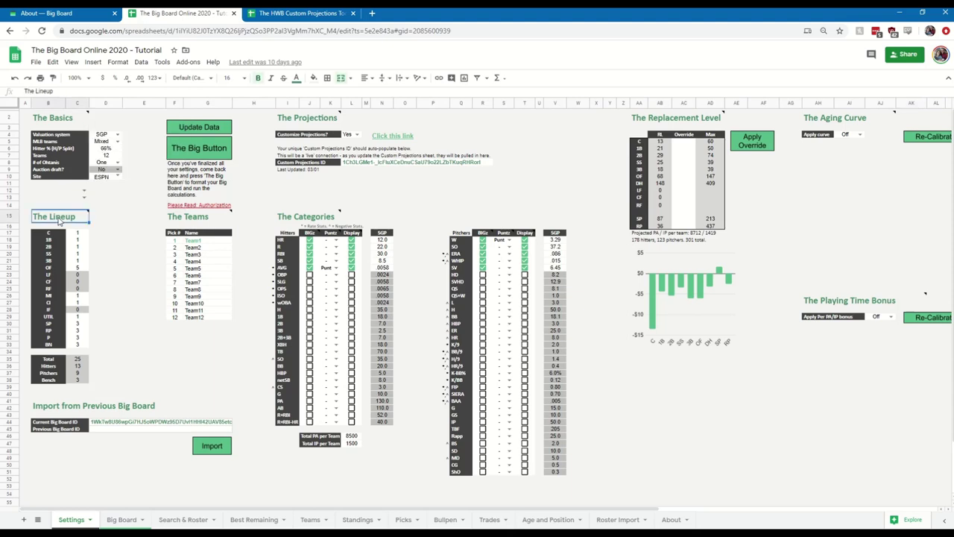
{"action": "mouse_move", "coordinate": [86, 211]}
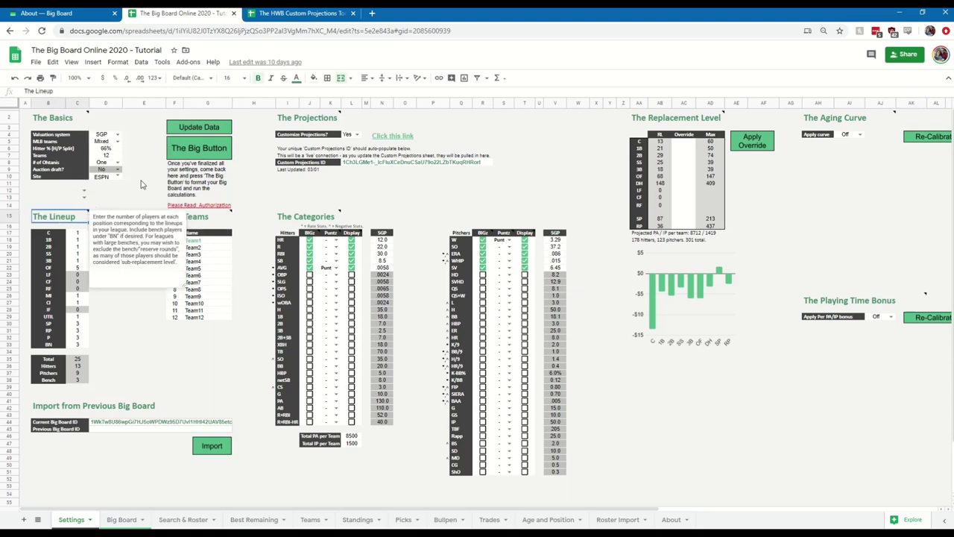
{"action": "left_click", "coordinate": [143, 136]}
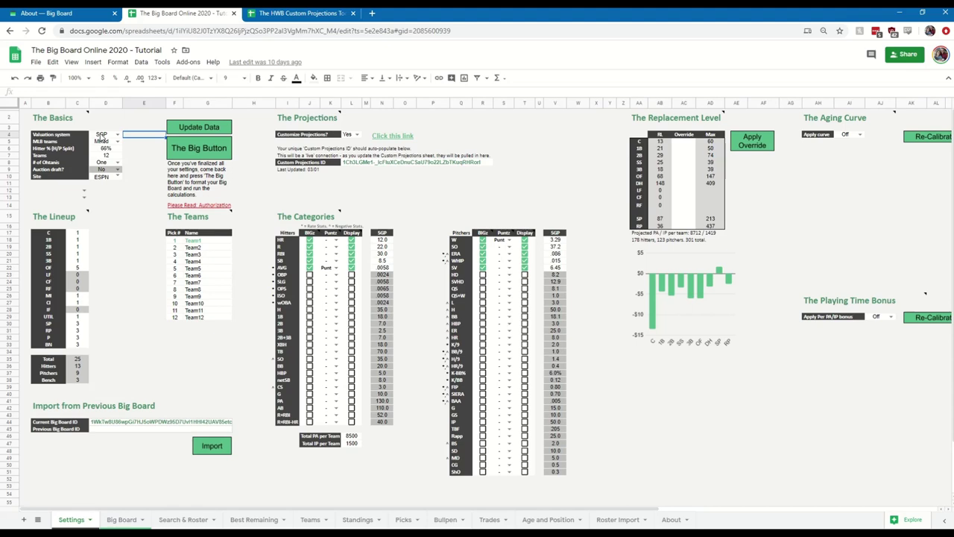
Review the Valuation system choices and keep SGP.
{"action": "left_click", "coordinate": [102, 135]}
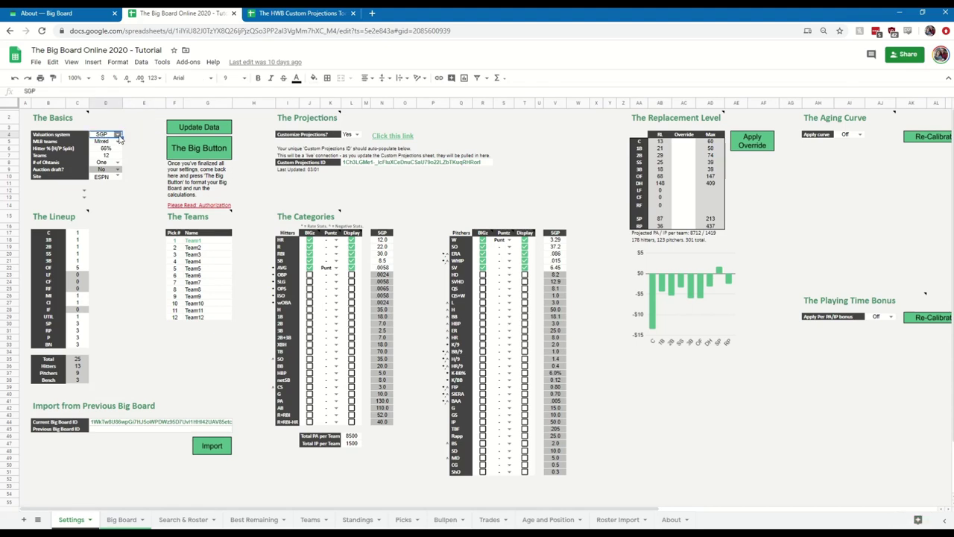
{"action": "left_click", "coordinate": [118, 135]}
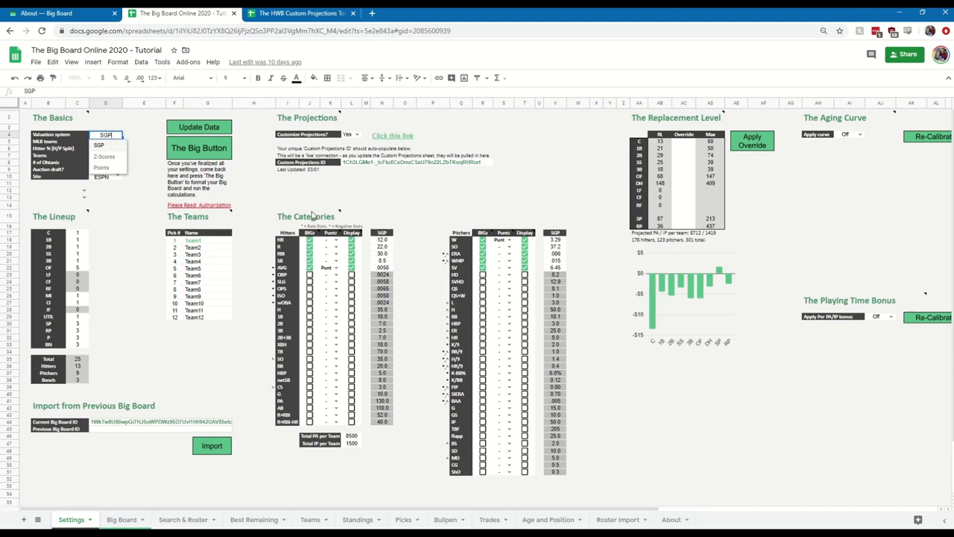
{"action": "mouse_move", "coordinate": [314, 216]}
{"action": "left_click", "coordinate": [409, 192]}
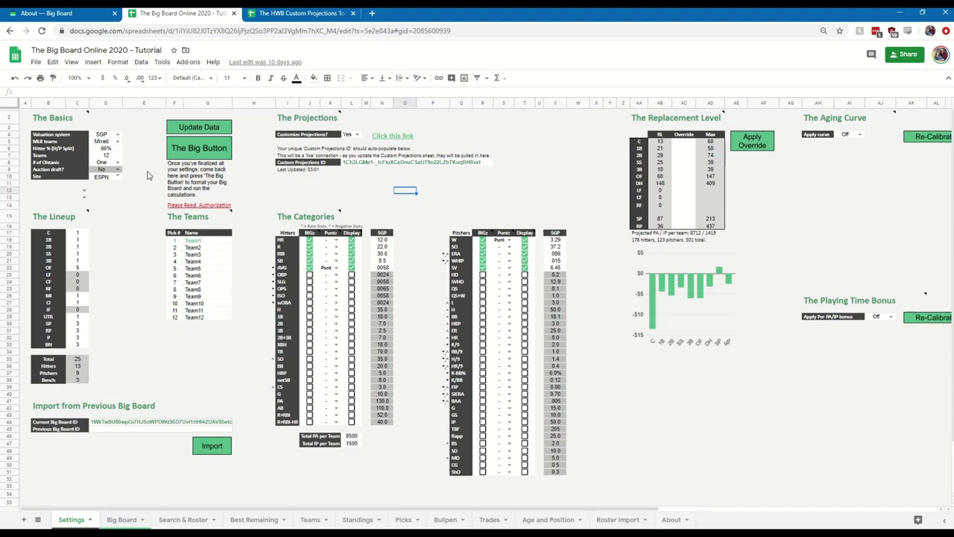
{"action": "left_click", "coordinate": [118, 134]}
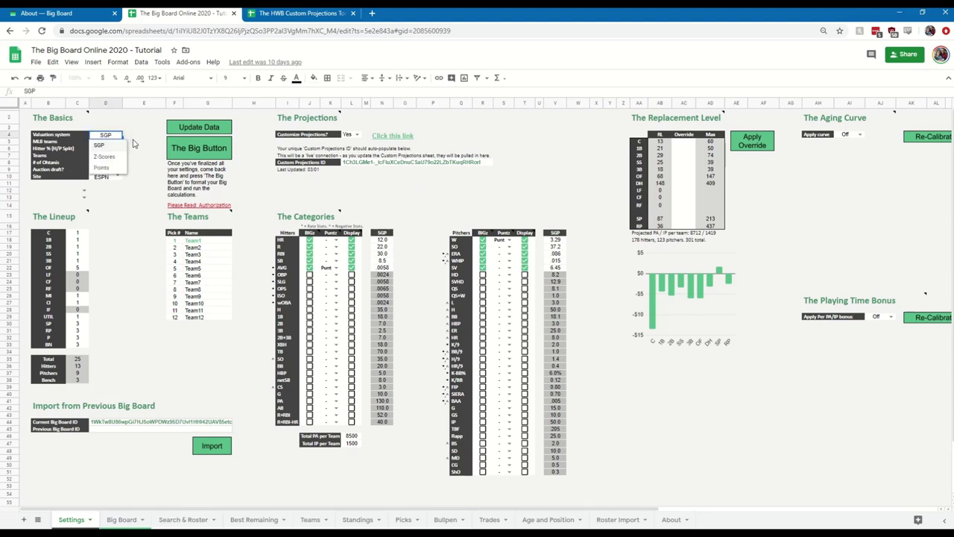
{"action": "left_click", "coordinate": [137, 143]}
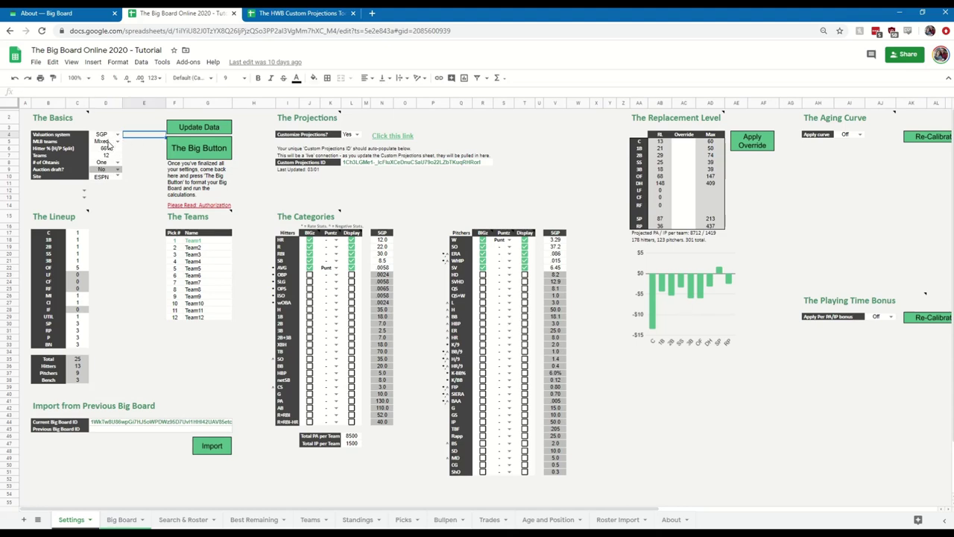
Set MLB teams to Custom and check the Athletics entry in The MLB Teams list.
{"action": "left_click", "coordinate": [107, 144]}
{"action": "left_click", "coordinate": [118, 141]}
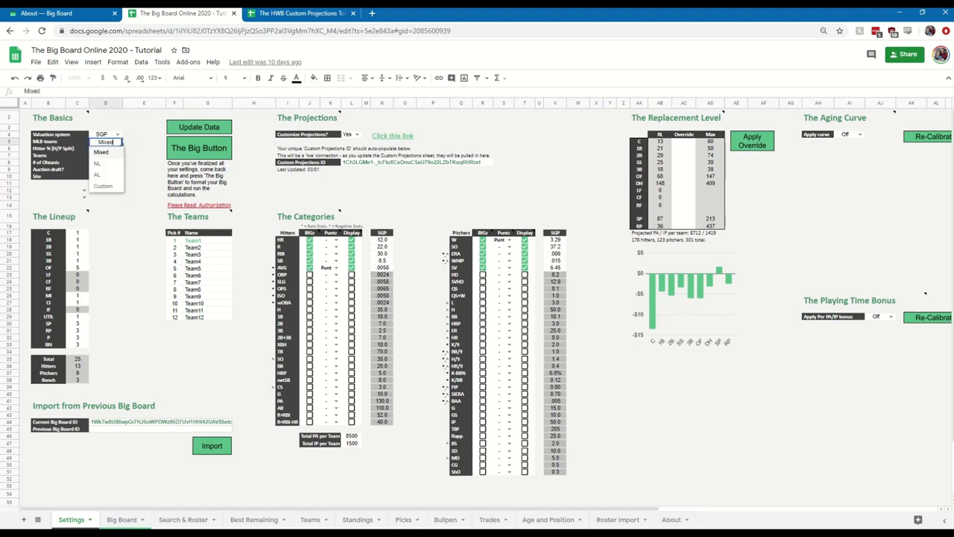
{"action": "left_click", "coordinate": [103, 186]}
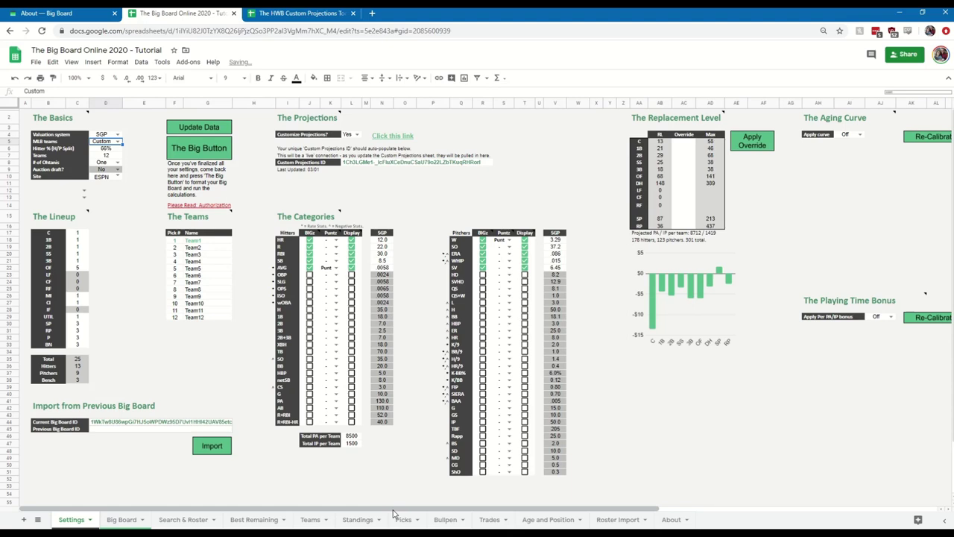
{"action": "left_click_drag", "start_coordinate": [395, 508], "coordinate": [745, 512]}
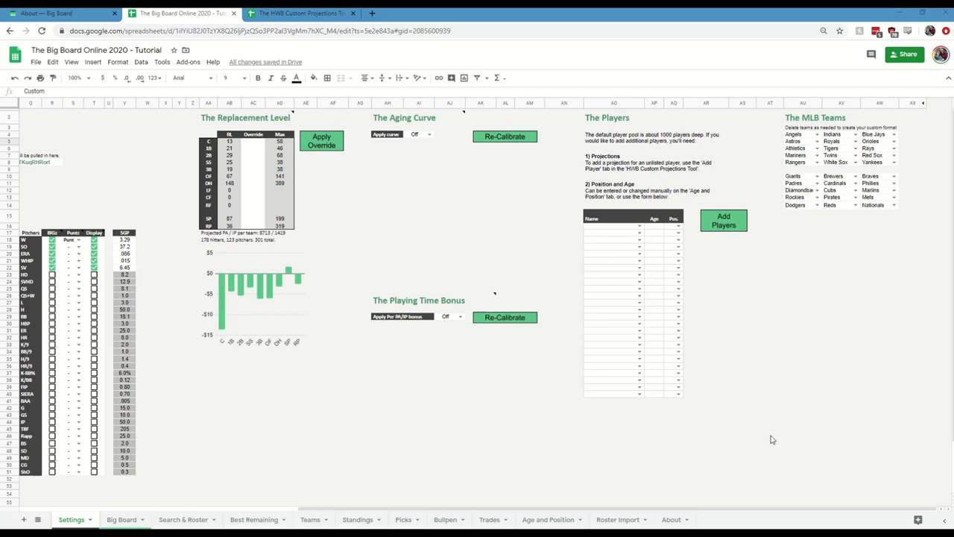
{"action": "double_click", "coordinate": [817, 150]}
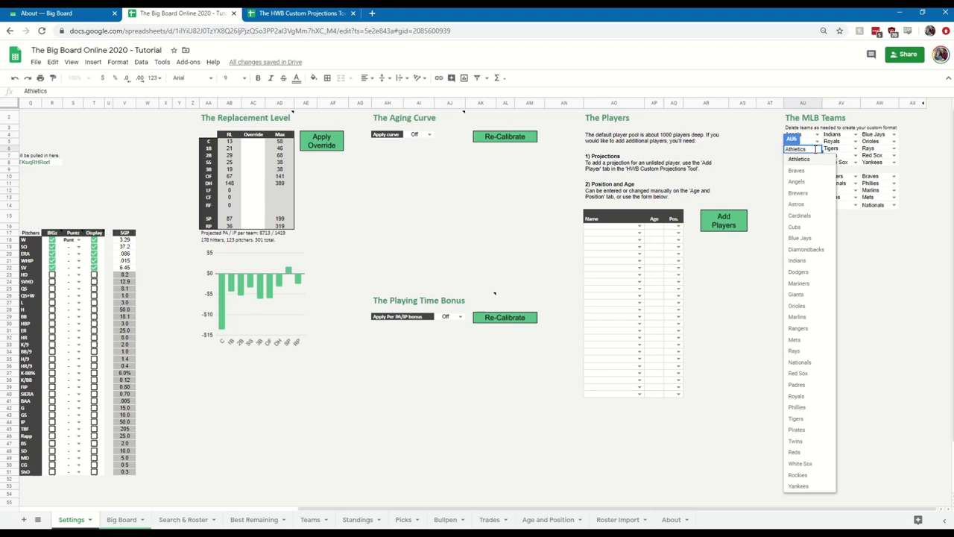
{"action": "left_click", "coordinate": [762, 150]}
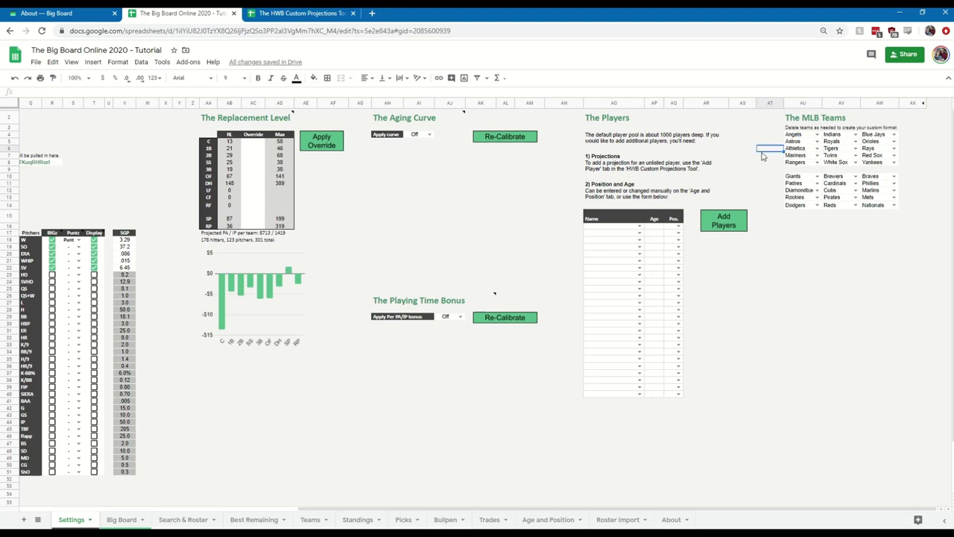
{"action": "scroll", "coordinate": [673, 507], "scroll_direction": "left", "scroll_amount": 10}
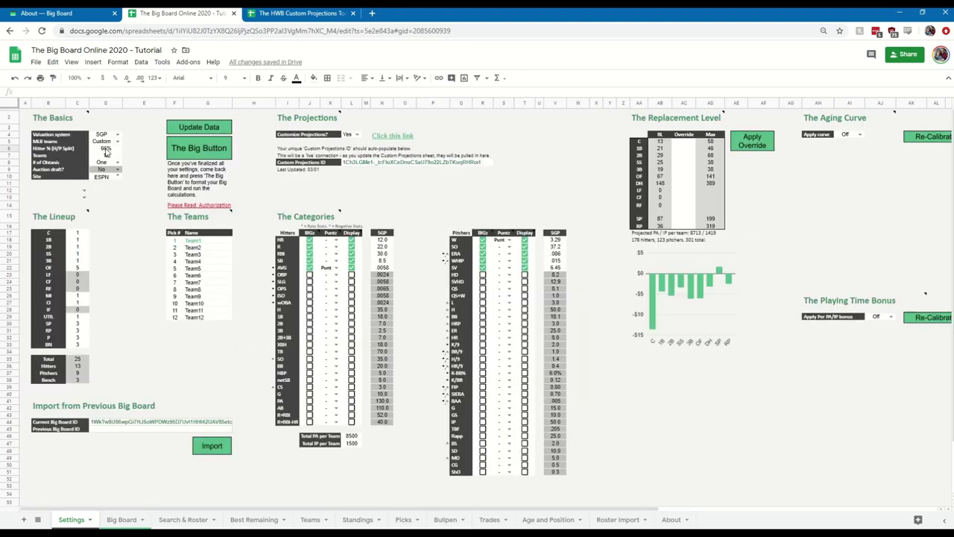
{"action": "left_click", "coordinate": [107, 149]}
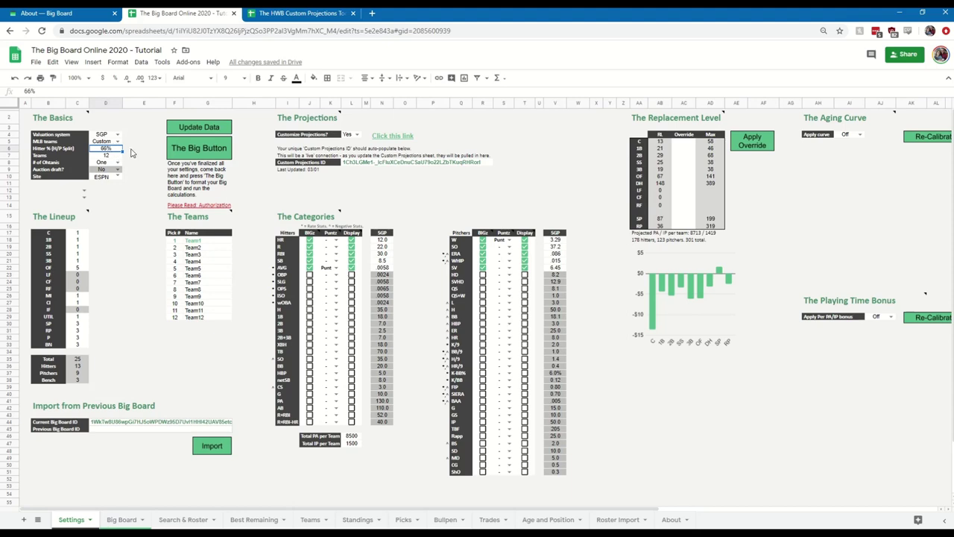
{"action": "left_click", "coordinate": [111, 156]}
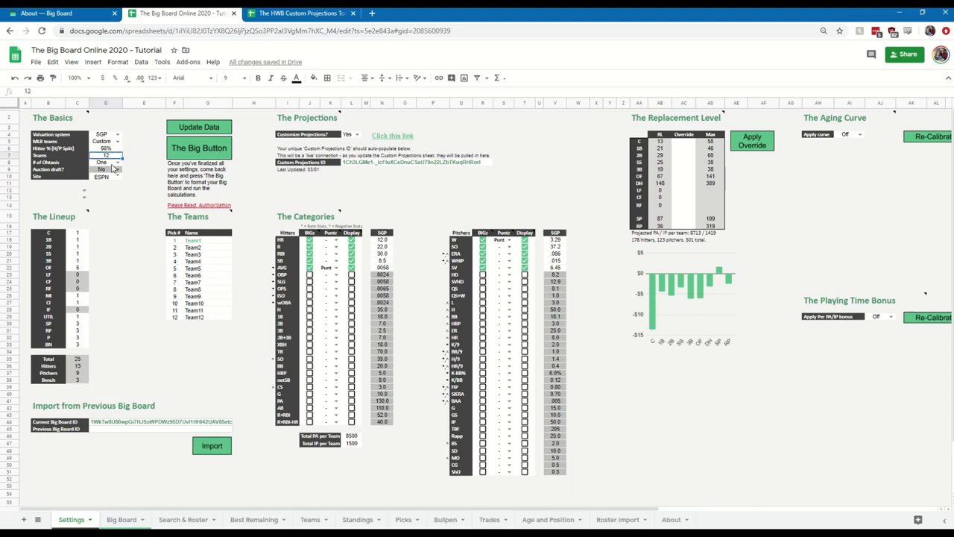
{"action": "left_click", "coordinate": [112, 164]}
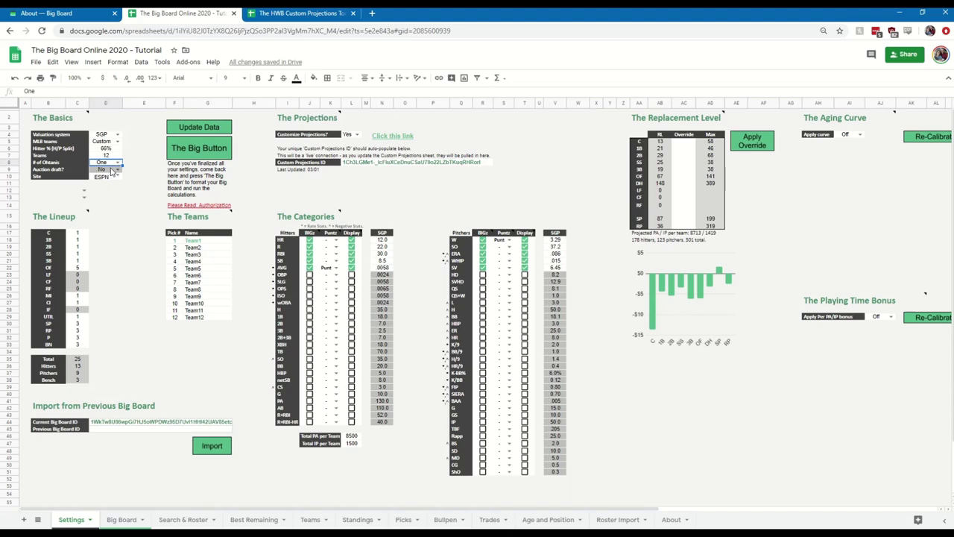
{"action": "left_click", "coordinate": [111, 170]}
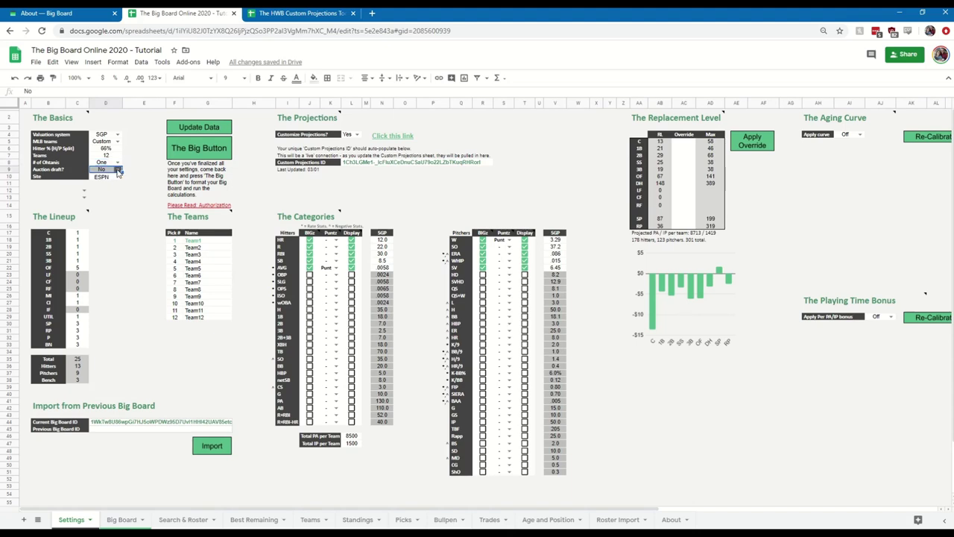
Set Auction draft to Yes, check Site ESPN and the $260 budget, and confirm 3 bench slots.
{"action": "left_click", "coordinate": [117, 171]}
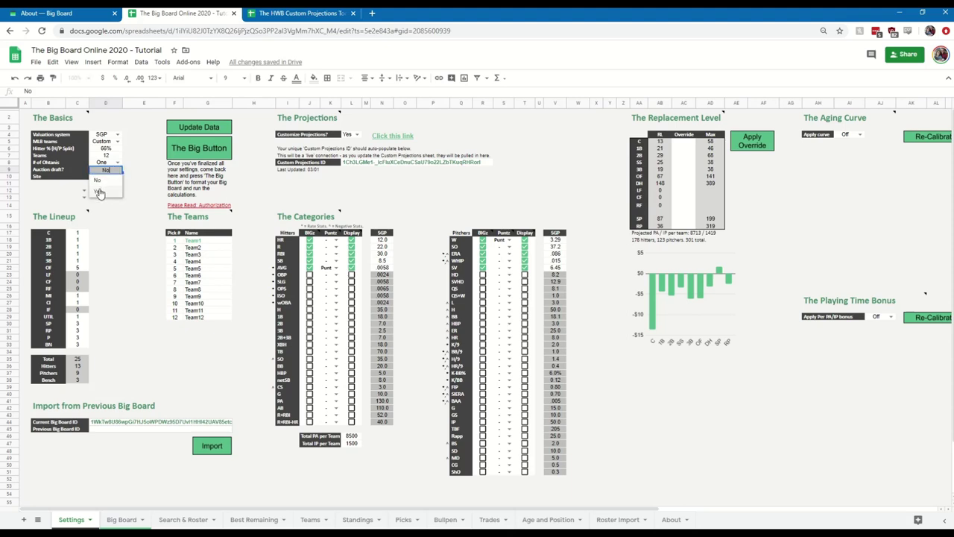
{"action": "left_click", "coordinate": [108, 191]}
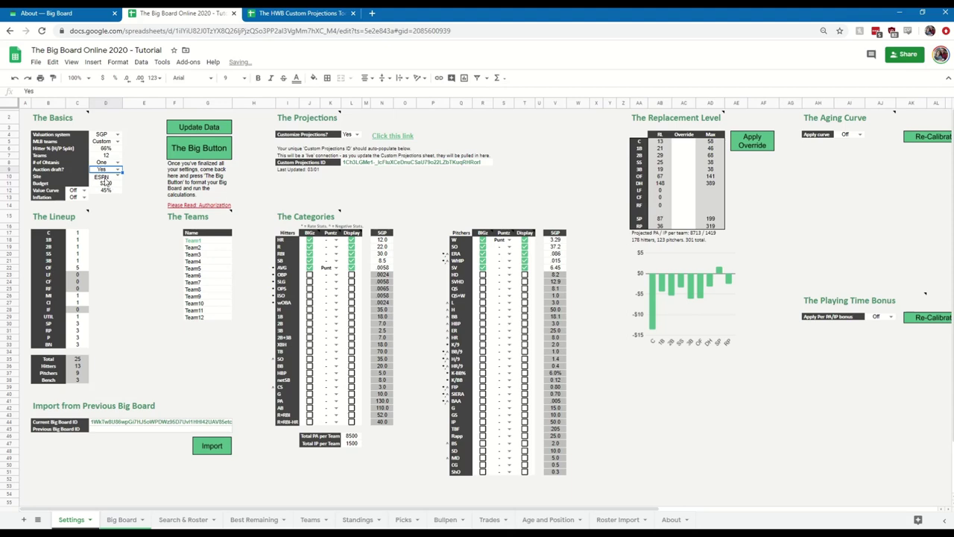
{"action": "left_click", "coordinate": [108, 181]}
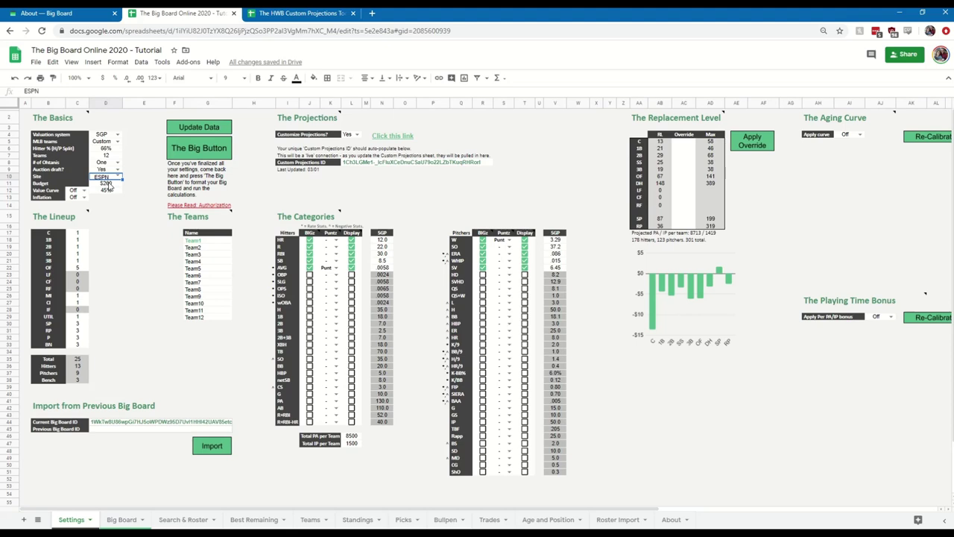
{"action": "left_click", "coordinate": [111, 185]}
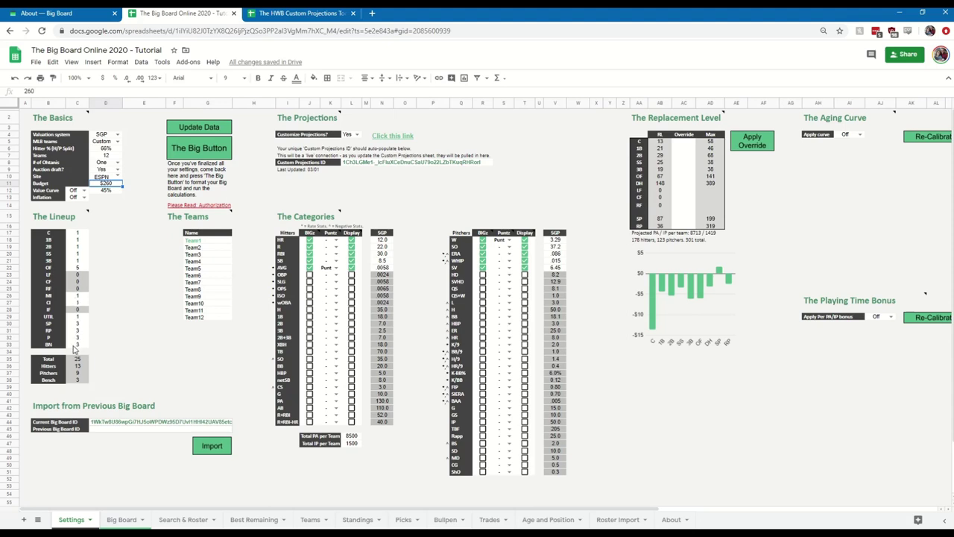
{"action": "left_click", "coordinate": [73, 346]}
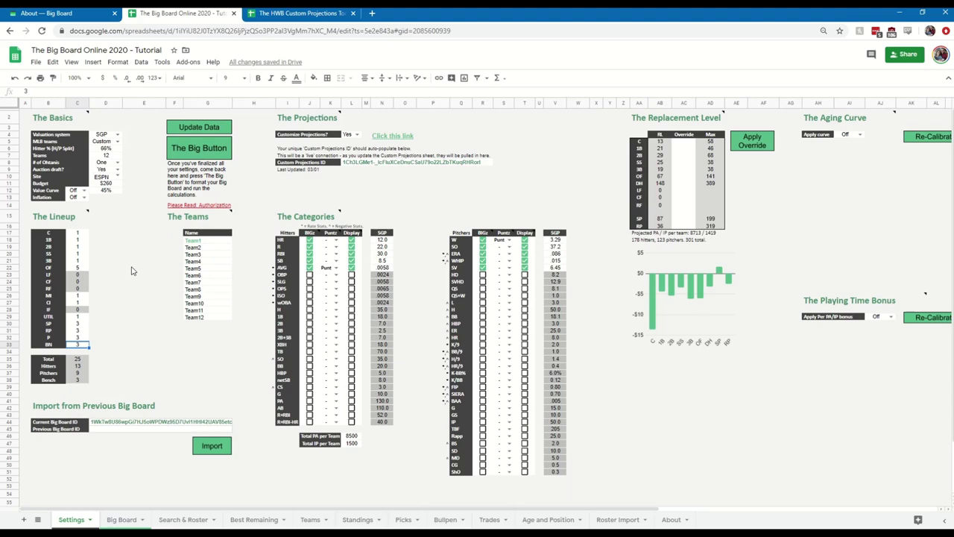
{"action": "mouse_move", "coordinate": [209, 208]}
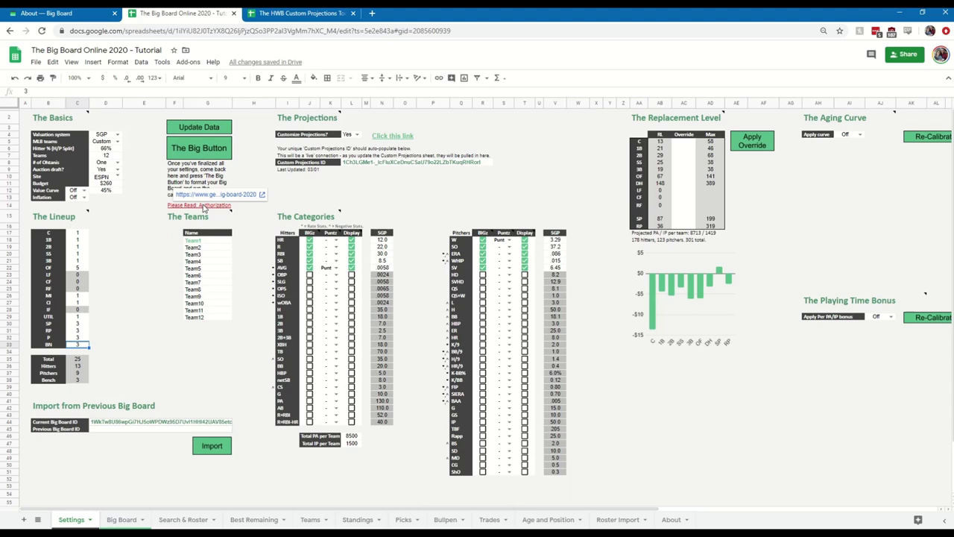
Run Update Data and authorize the Big Board script through the Advanced and Allow consent screens.
{"action": "left_click", "coordinate": [214, 128]}
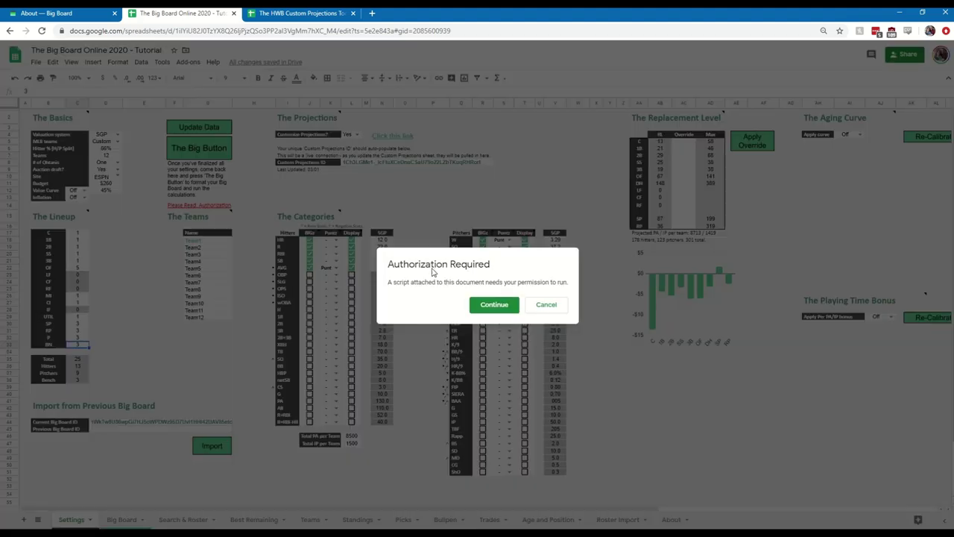
{"action": "left_click", "coordinate": [492, 306]}
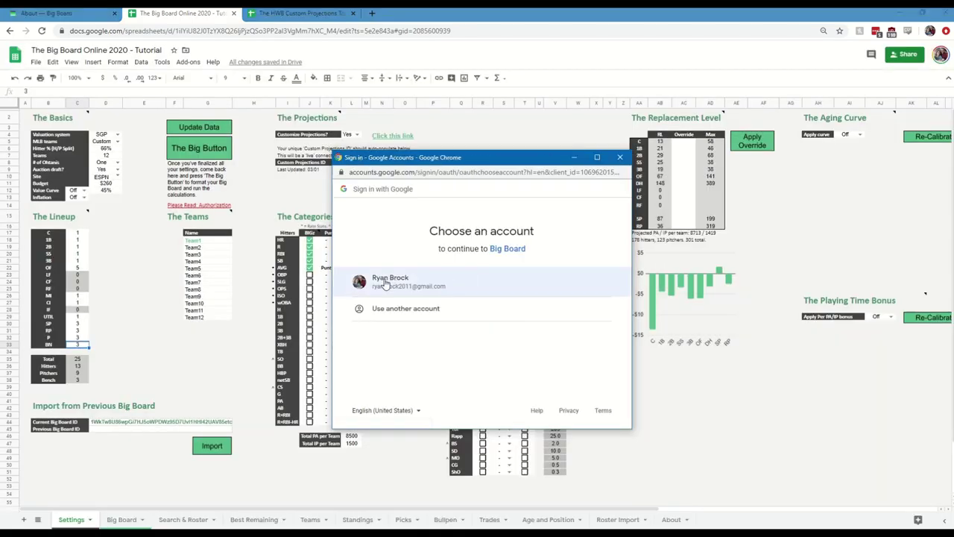
{"action": "left_click", "coordinate": [387, 282]}
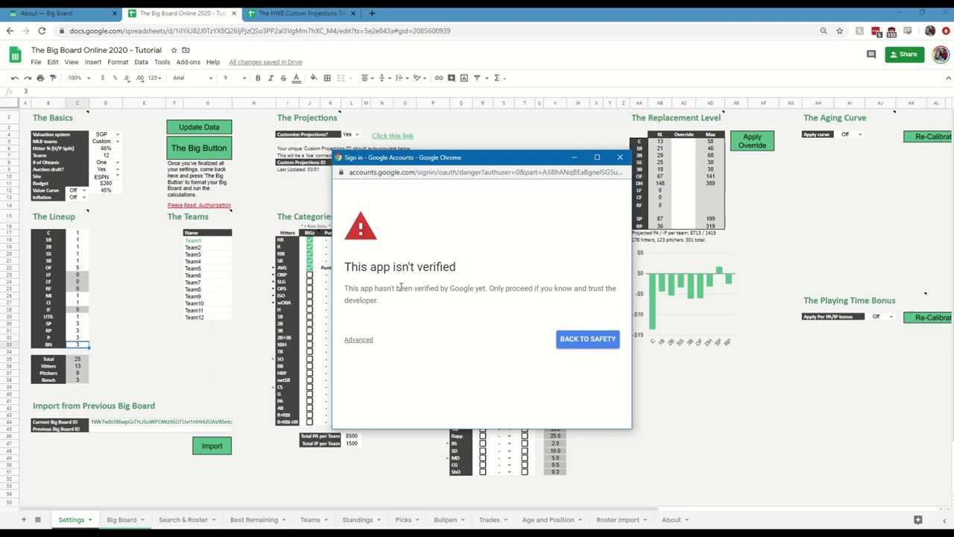
{"action": "left_click", "coordinate": [363, 344]}
{"action": "scroll", "coordinate": [433, 340], "scroll_direction": "down", "scroll_amount": 1}
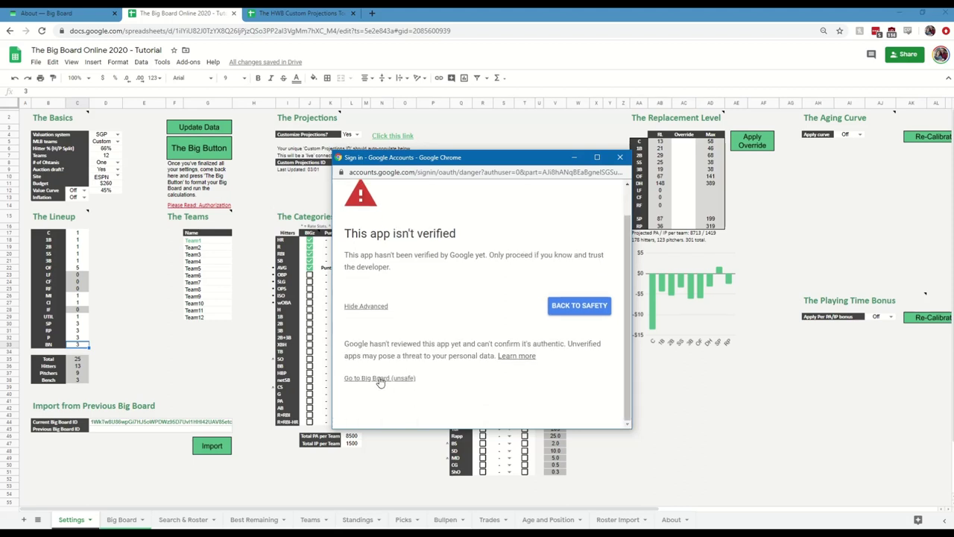
{"action": "left_click", "coordinate": [376, 382]}
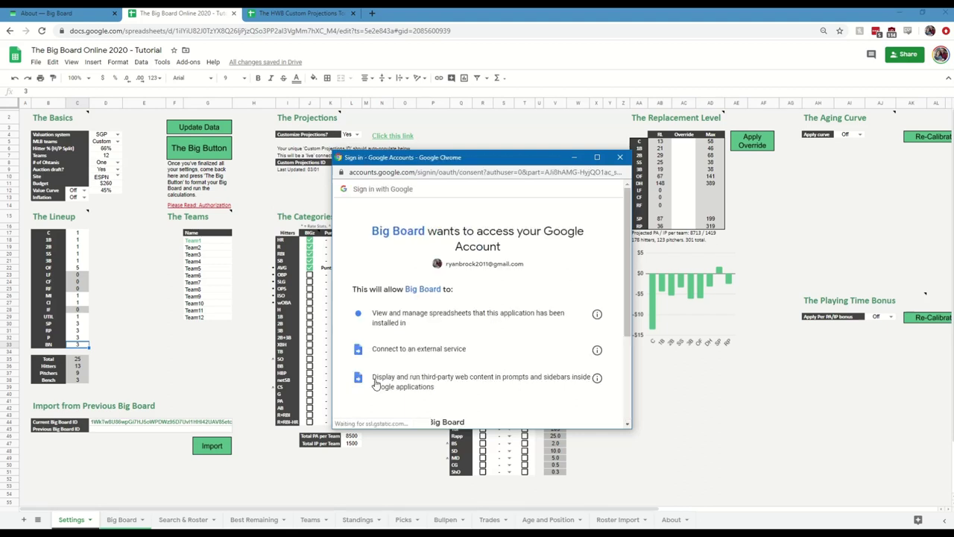
{"action": "scroll", "coordinate": [447, 314], "scroll_direction": "down", "scroll_amount": 3}
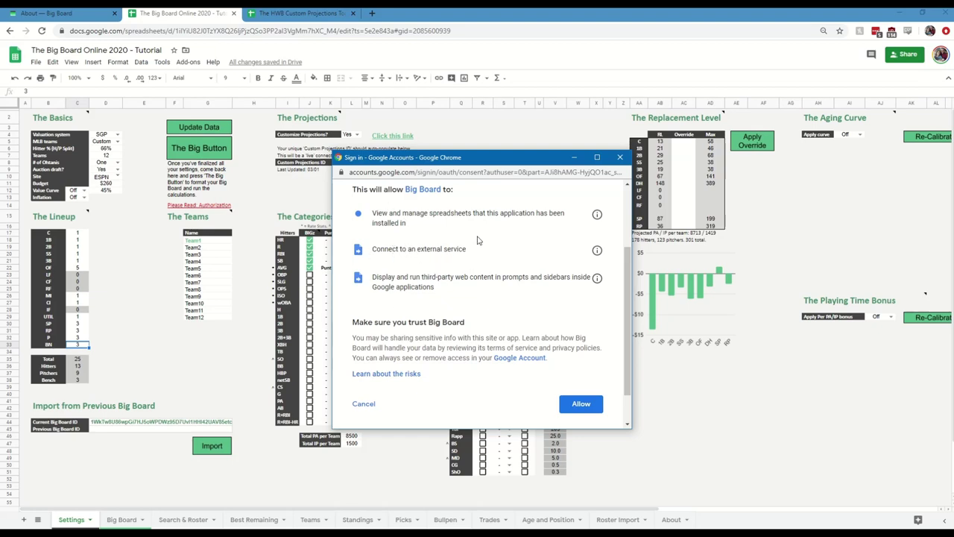
{"action": "scroll", "coordinate": [445, 247], "scroll_direction": "down", "scroll_amount": 1}
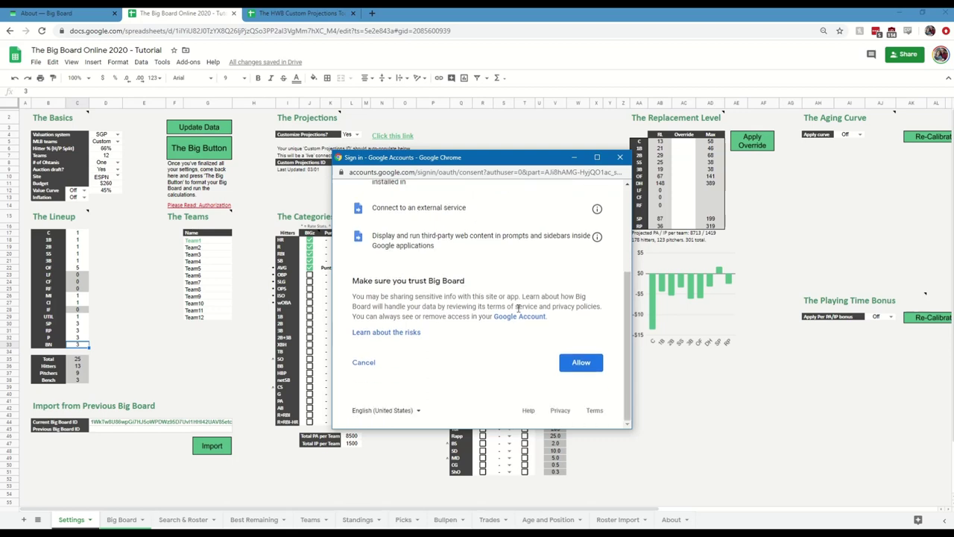
{"action": "left_click", "coordinate": [576, 364]}
{"action": "left_click", "coordinate": [582, 363]}
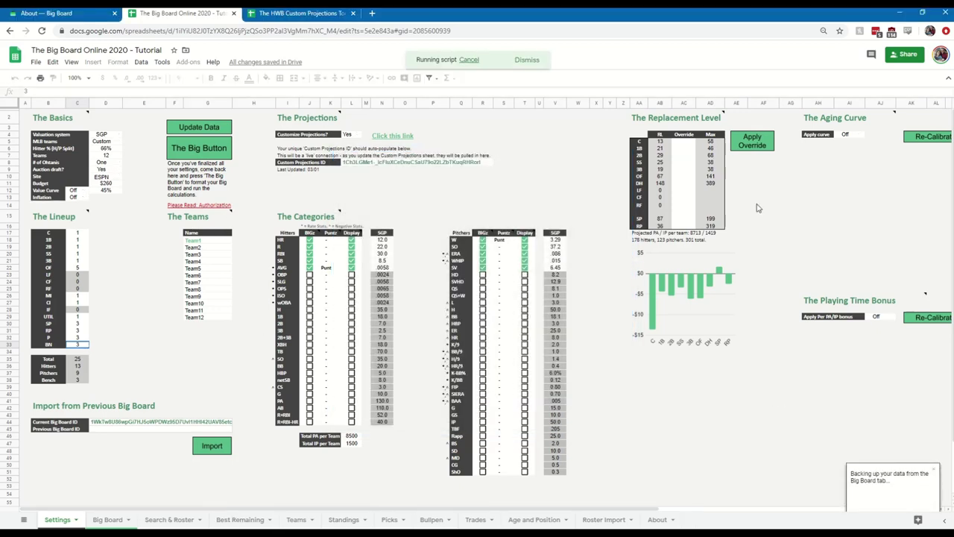
Dismiss the running-script notice and let the backup finish.
{"action": "left_click", "coordinate": [526, 60]}
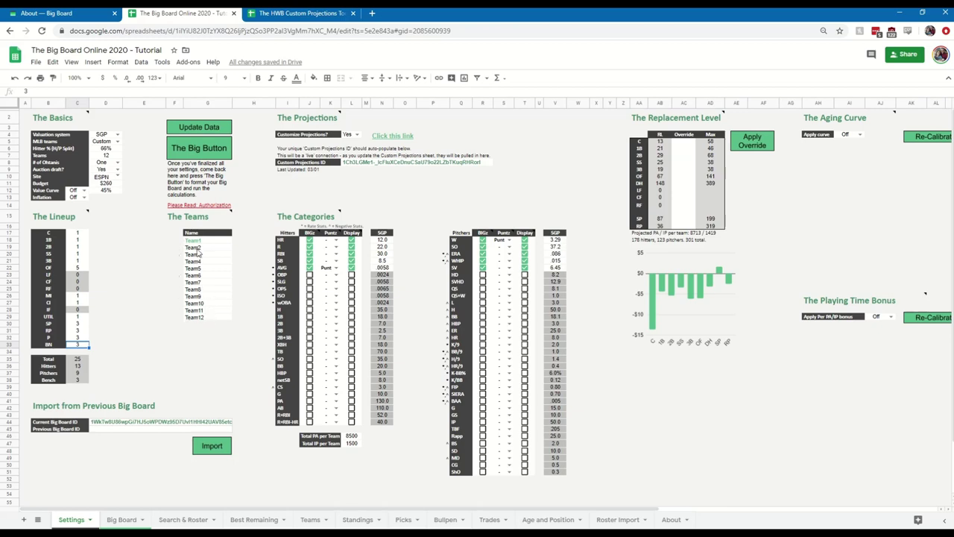
{"action": "left_click", "coordinate": [197, 242]}
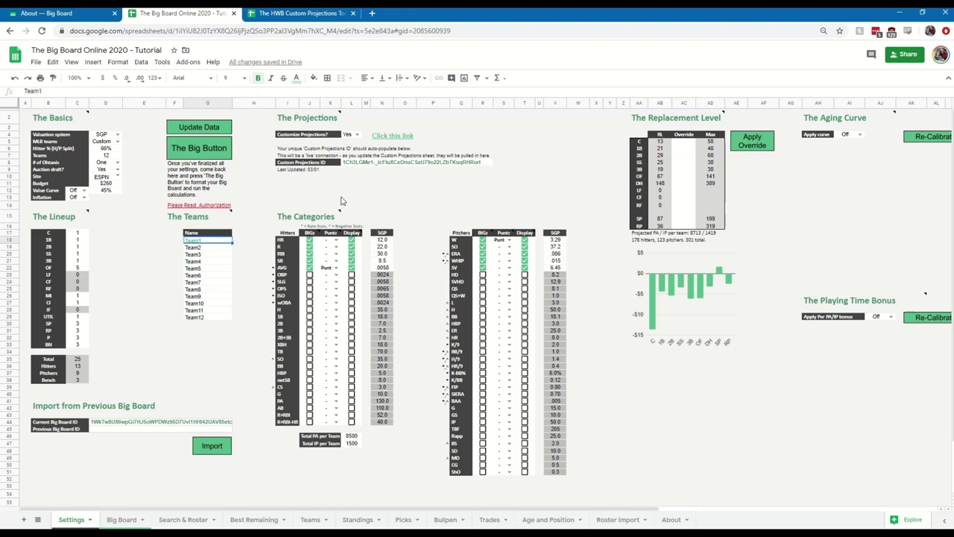
{"action": "left_click", "coordinate": [348, 135]}
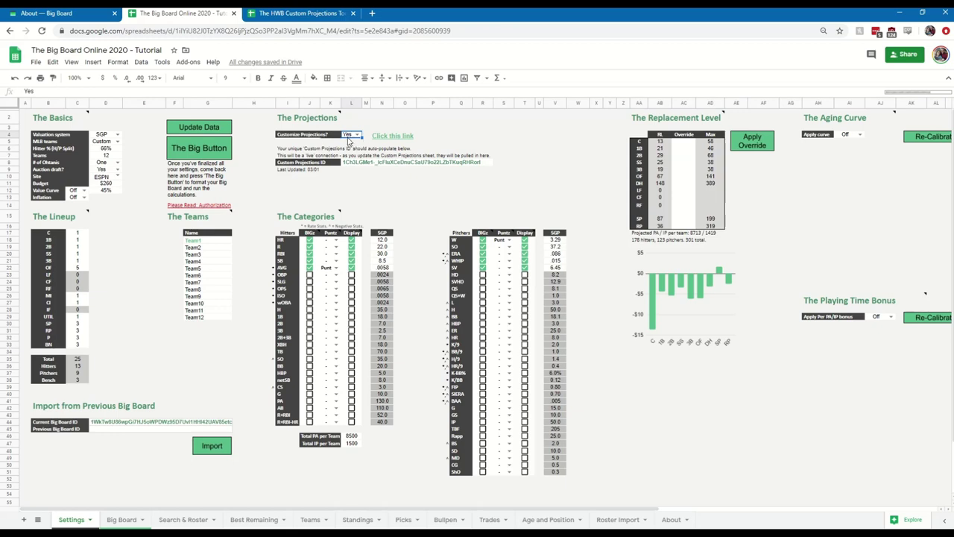
{"action": "left_click", "coordinate": [355, 165]}
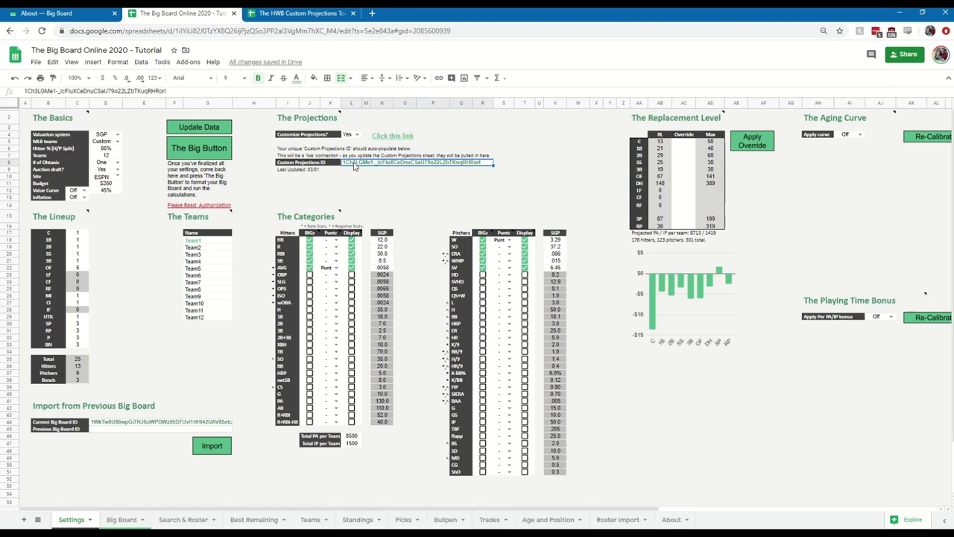
Show the HWB Custom Projections Tool's Settings sheet and highlight the matching file ID in its URL.
{"action": "left_click", "coordinate": [287, 14]}
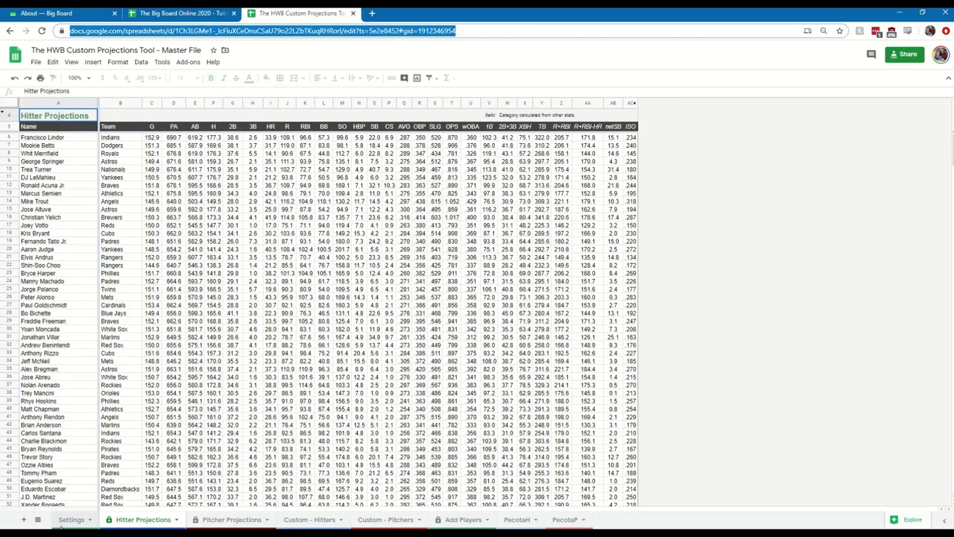
{"action": "left_click", "coordinate": [63, 524]}
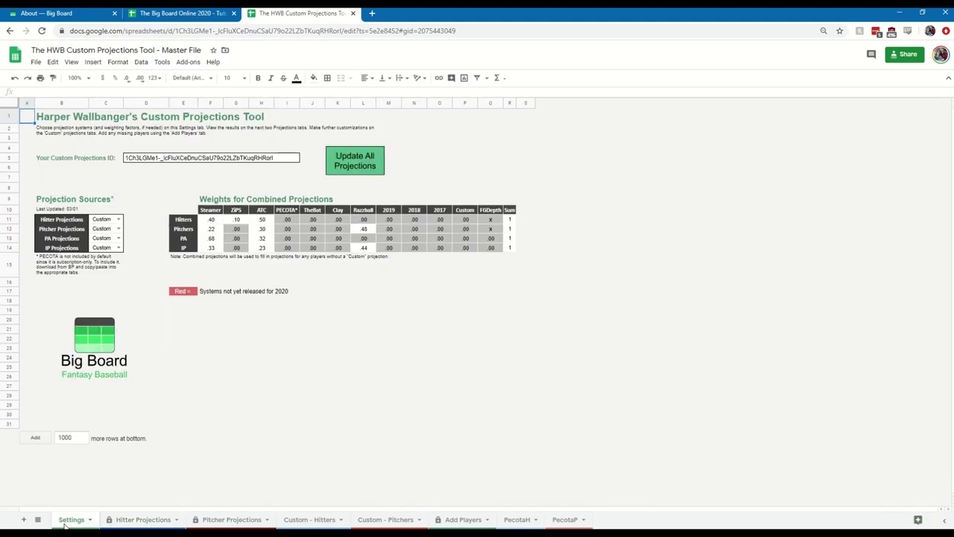
{"action": "left_click", "coordinate": [182, 13]}
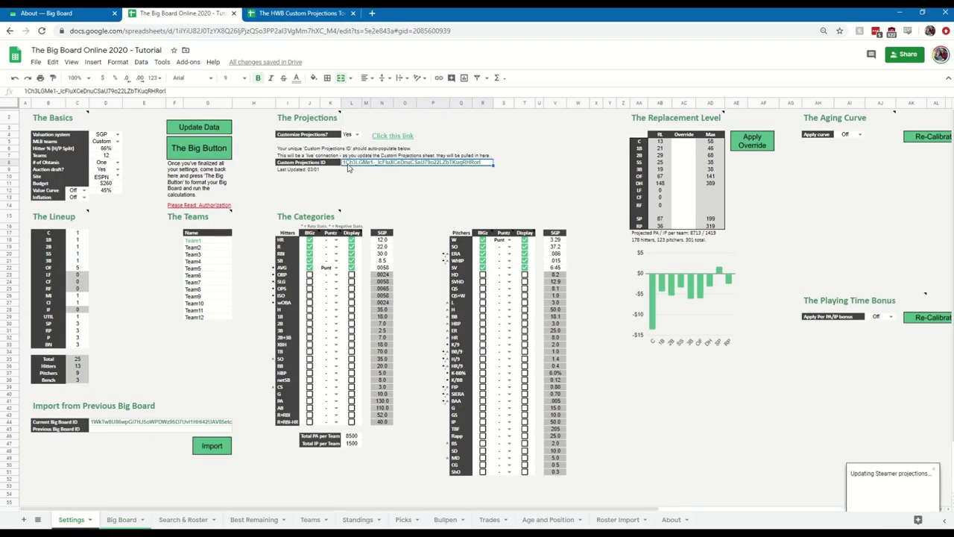
{"action": "left_click", "coordinate": [298, 13]}
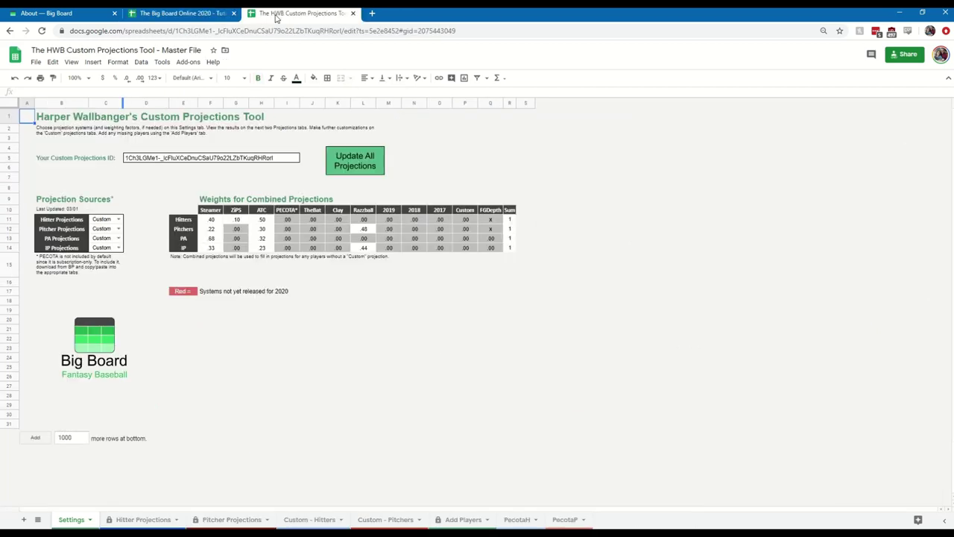
{"action": "left_click", "coordinate": [131, 160]}
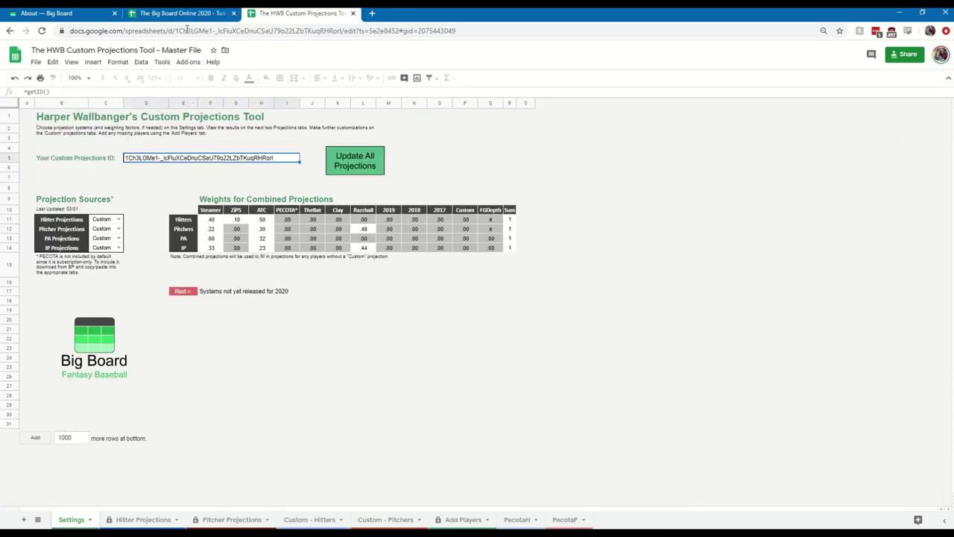
{"action": "left_click_drag", "start_coordinate": [177, 33], "coordinate": [344, 32]}
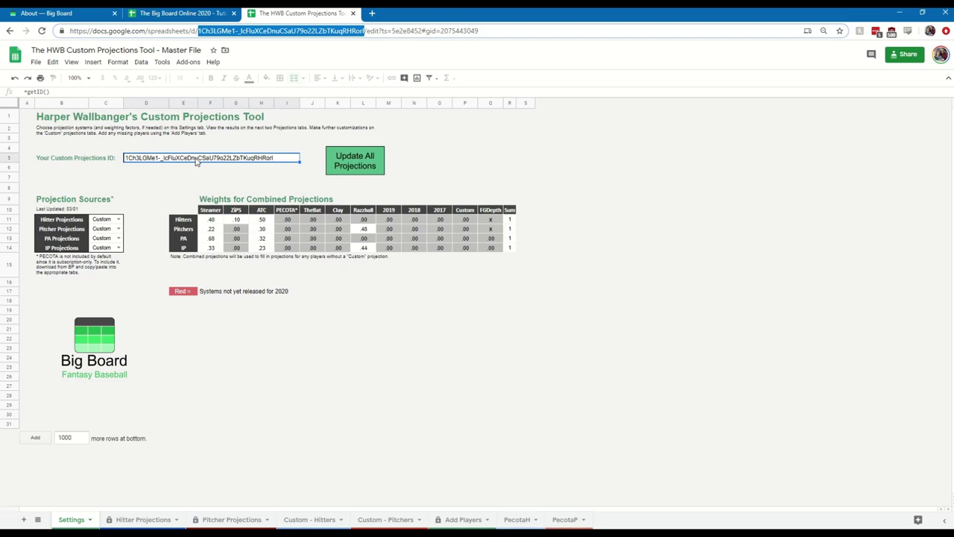
Switch back to the Big Board Online 2020 - Tutorial browser tab.
{"action": "left_click", "coordinate": [183, 15]}
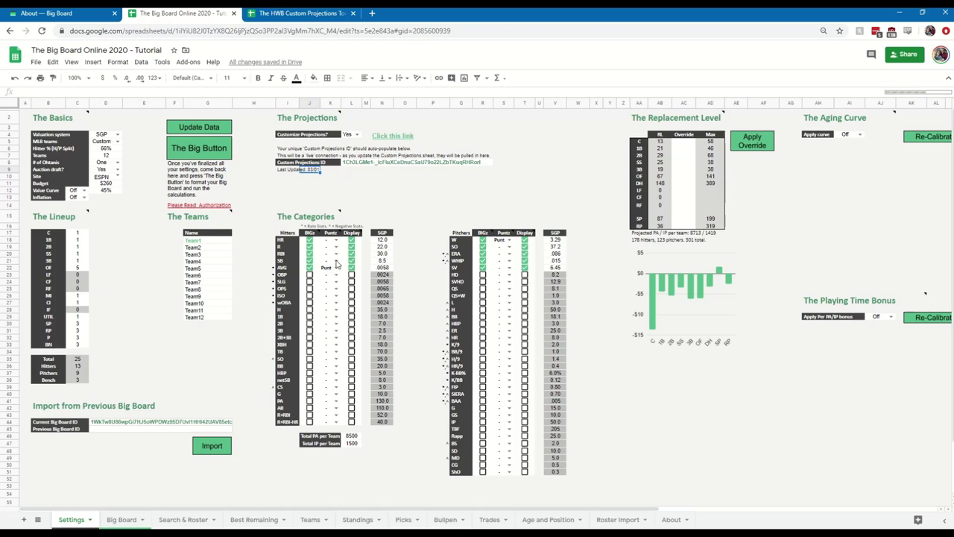
Adjust the SB punt and HR display options, then display OPS and hide AVG.
{"action": "left_click", "coordinate": [337, 261]}
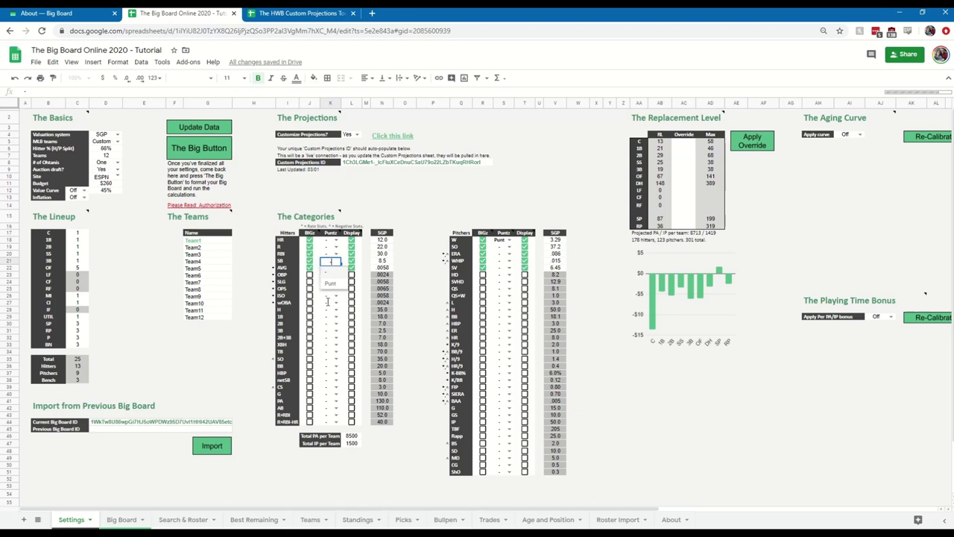
{"action": "left_click", "coordinate": [326, 296]}
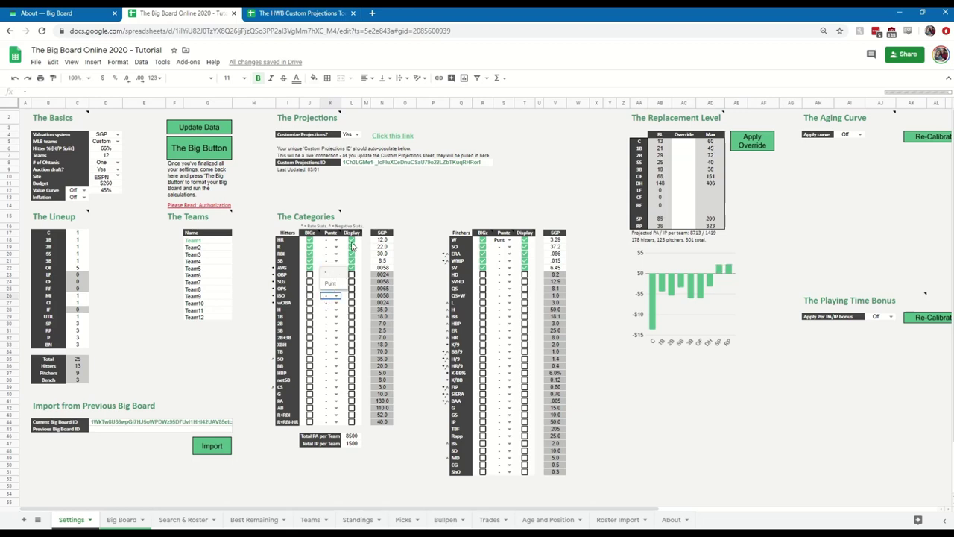
{"action": "left_click", "coordinate": [349, 240]}
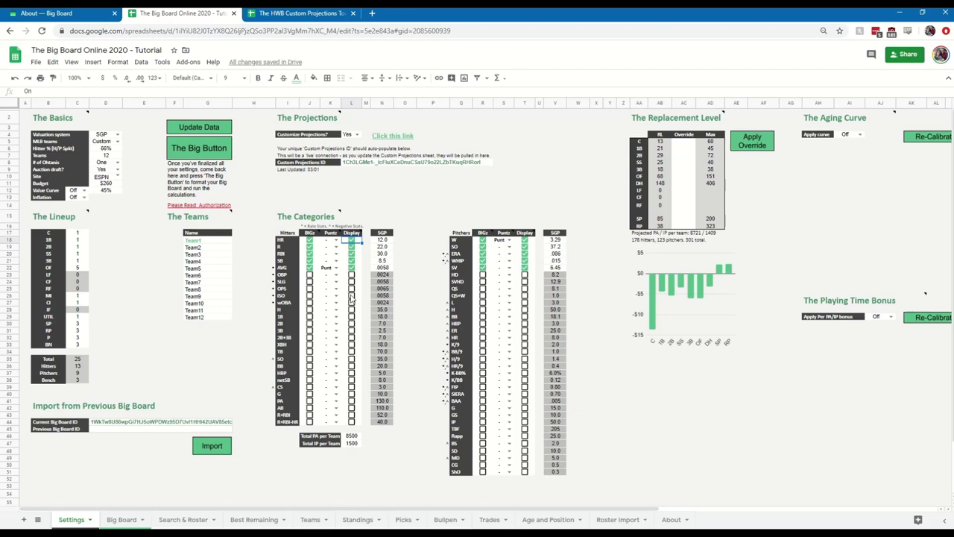
{"action": "left_click", "coordinate": [351, 288]}
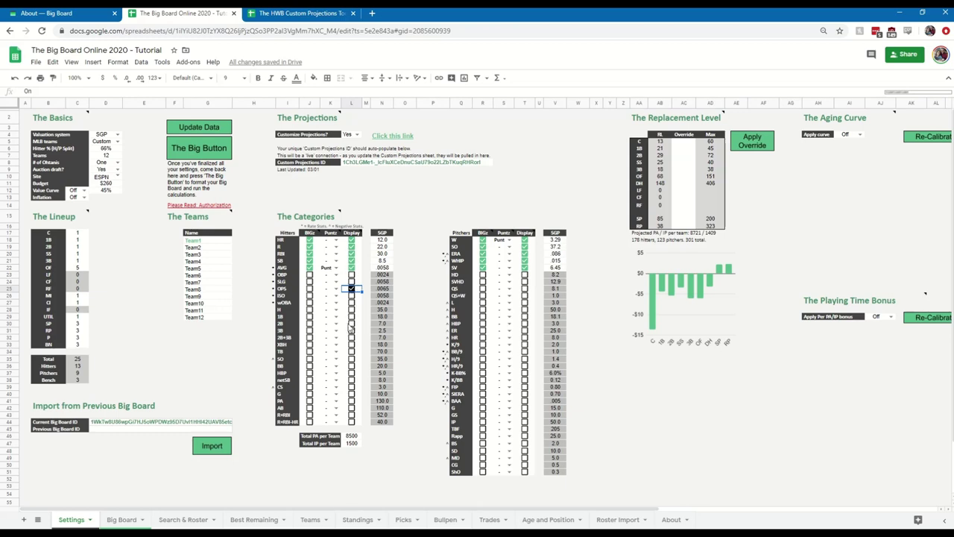
{"action": "left_click", "coordinate": [351, 287]}
{"action": "left_click", "coordinate": [351, 268]}
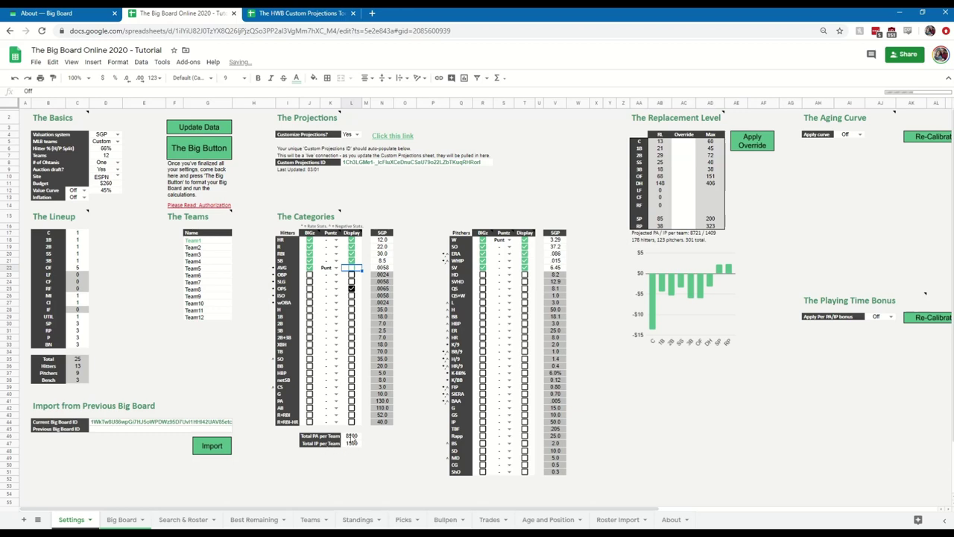
{"action": "left_click", "coordinate": [351, 436]}
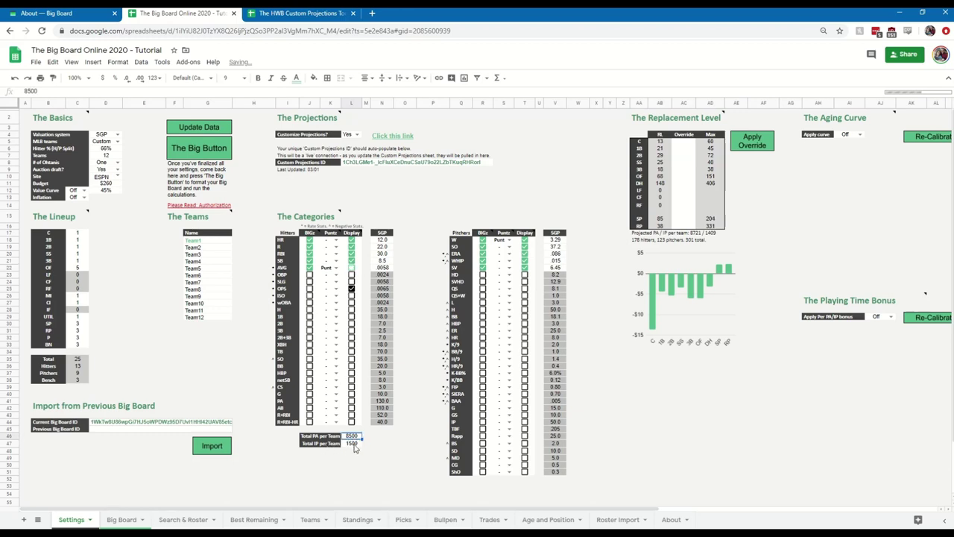
{"action": "left_click", "coordinate": [353, 445]}
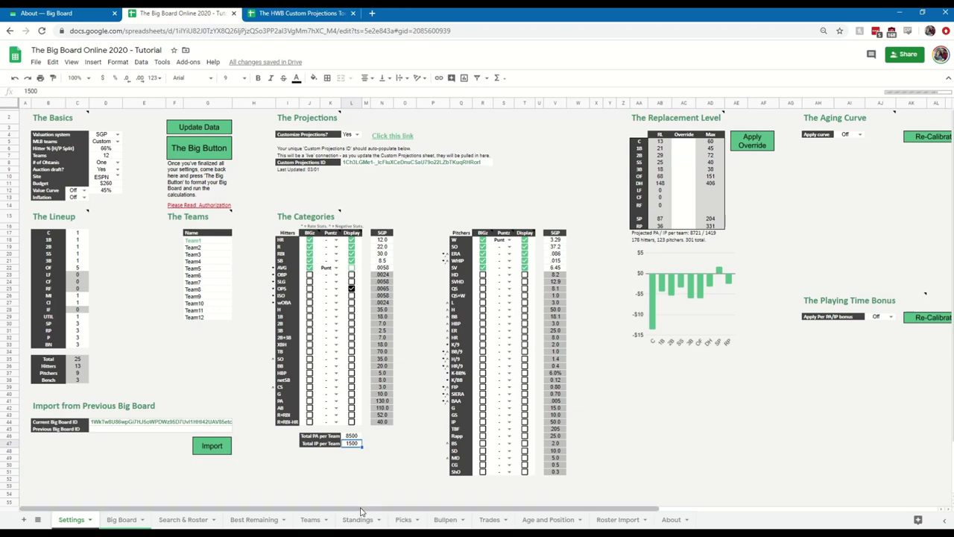
Scroll to The Replacement Level table and inspect the catcher and 1B values and bar chart.
{"action": "left_click_drag", "start_coordinate": [365, 508], "coordinate": [571, 503]}
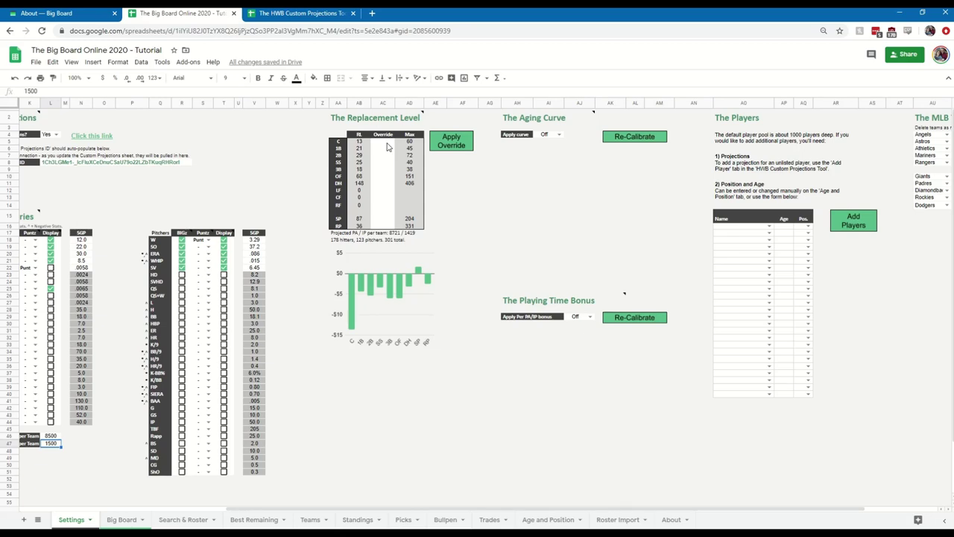
{"action": "left_click", "coordinate": [387, 146]}
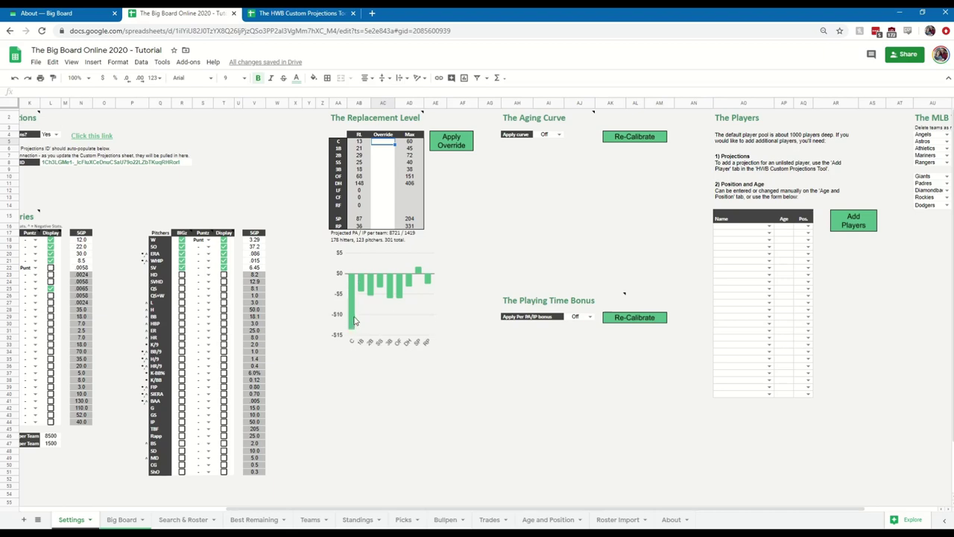
{"action": "left_click", "coordinate": [360, 142]}
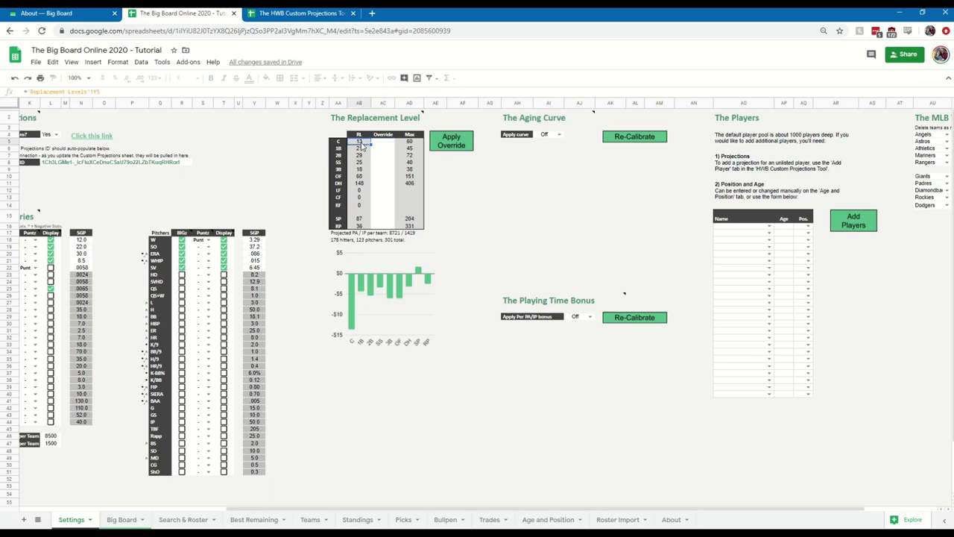
{"action": "left_click", "coordinate": [352, 333]}
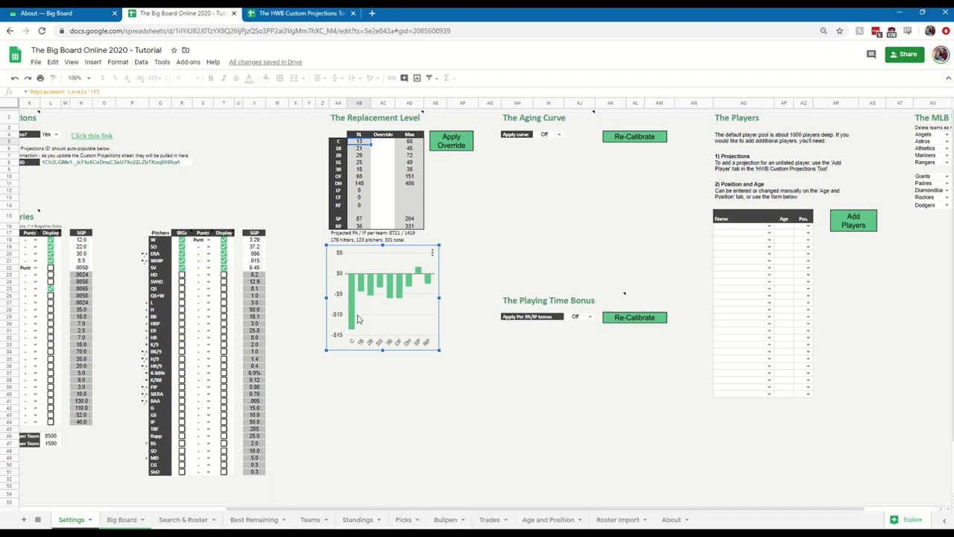
{"action": "mouse_move", "coordinate": [364, 293]}
{"action": "left_click", "coordinate": [364, 147]}
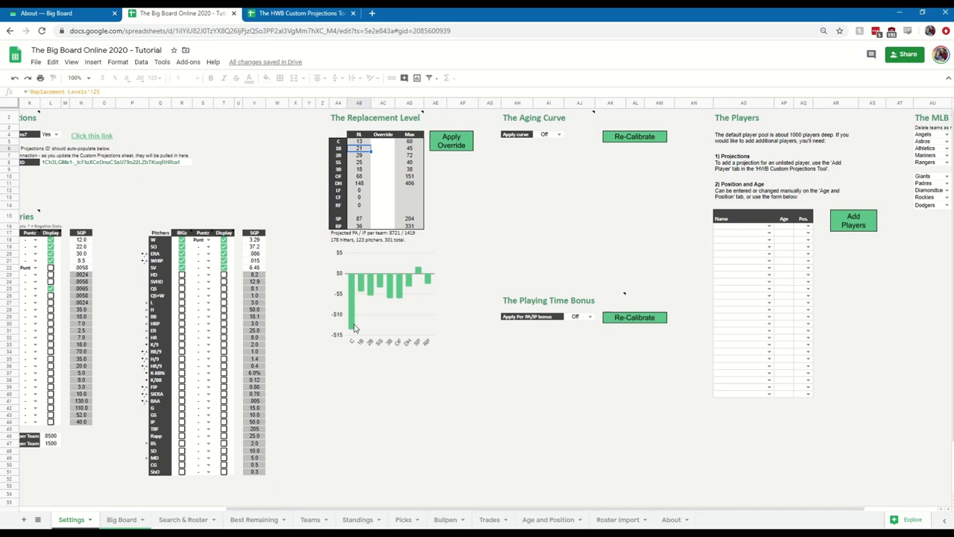
{"action": "left_click", "coordinate": [383, 142]}
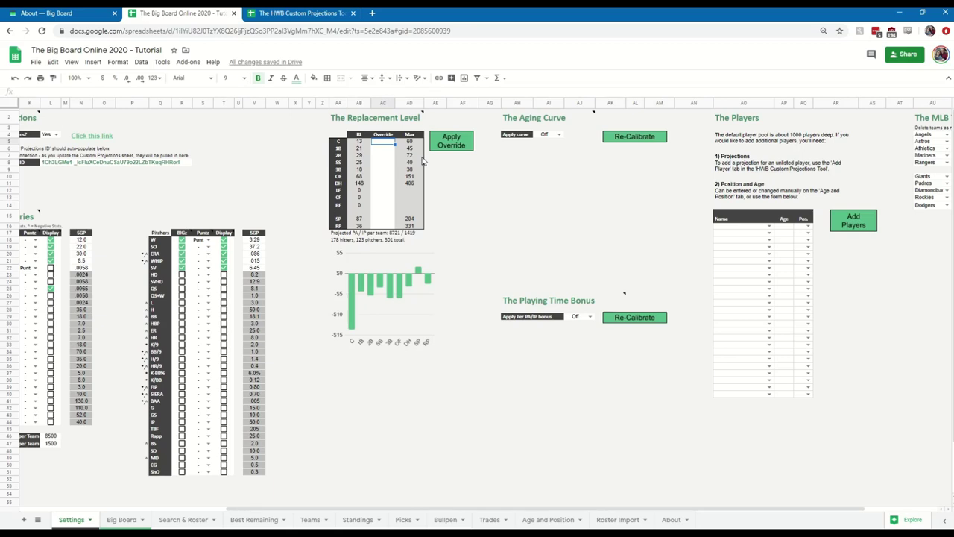
Enter replacement-level overrides of 12 for C, 26 for SS and 30 for 2B.
{"action": "type", "text": "122"}
{"action": "key", "text": "Return"}
{"action": "left_click", "coordinate": [383, 163]}
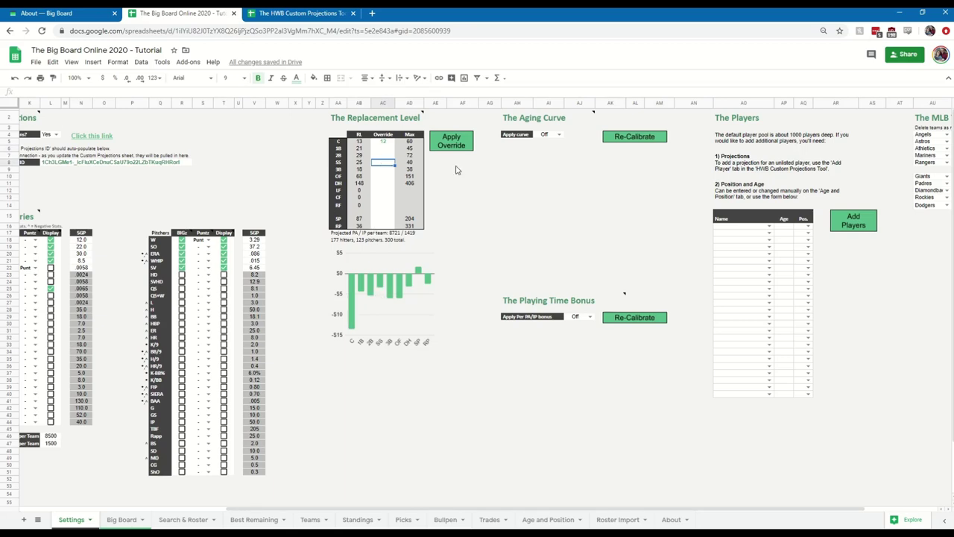
{"action": "type", "text": "26"}
{"action": "key", "text": "Return"}
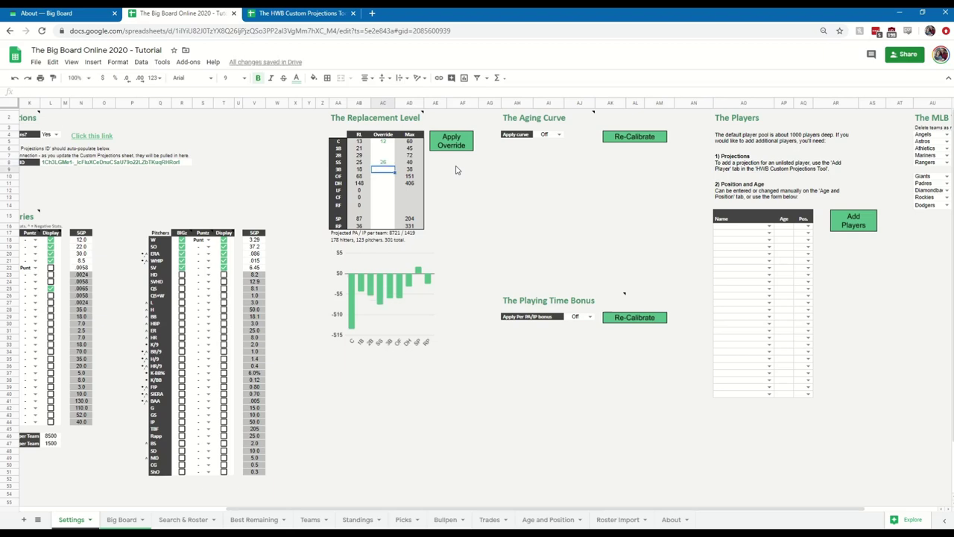
{"action": "key", "text": "Up"}
{"action": "key", "text": "Up"}
{"action": "type", "text": "30"}
{"action": "key", "text": "Return"}
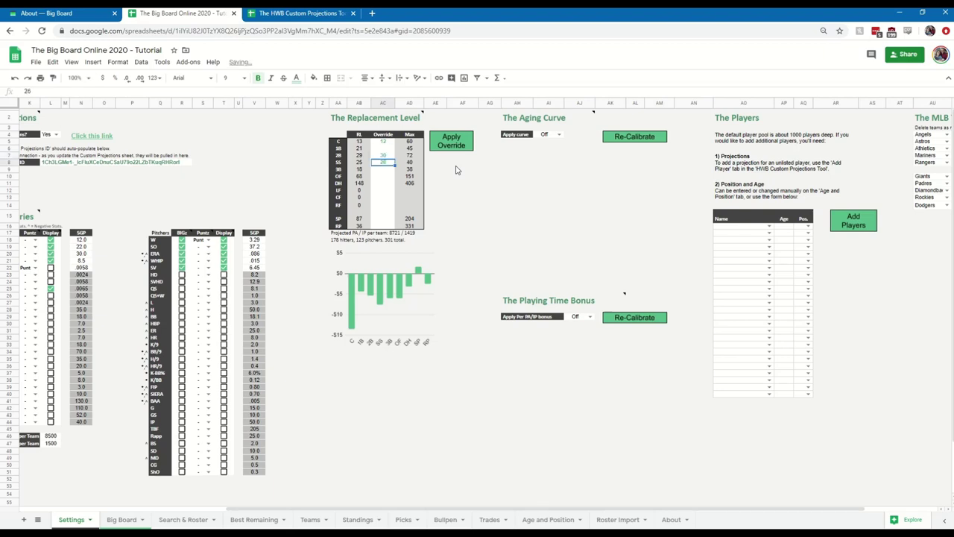
Enter overrides of 22 for 1B and 19 for 3B, then apply the overrides.
{"action": "key", "text": "Up"}
{"action": "key", "text": "Up"}
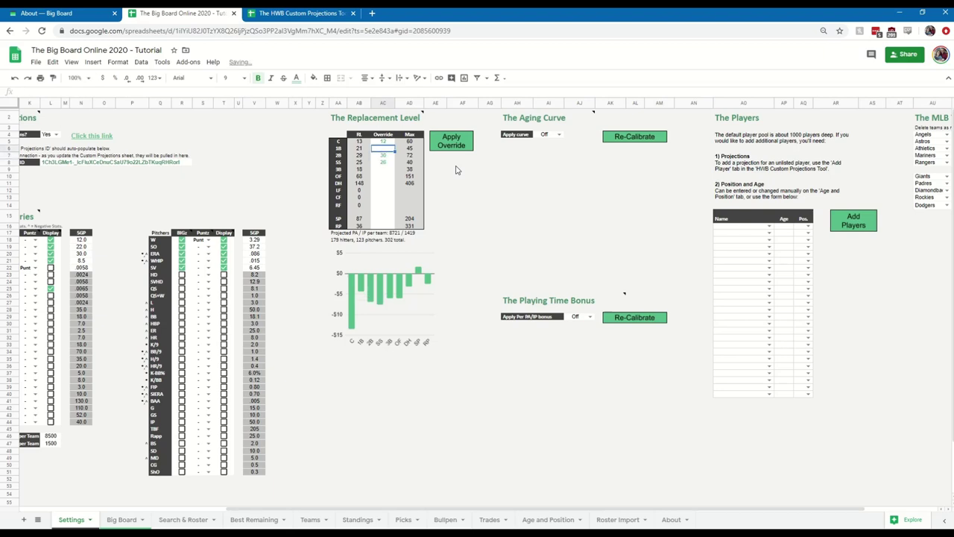
{"action": "type", "text": "22"}
{"action": "key", "text": "Return"}
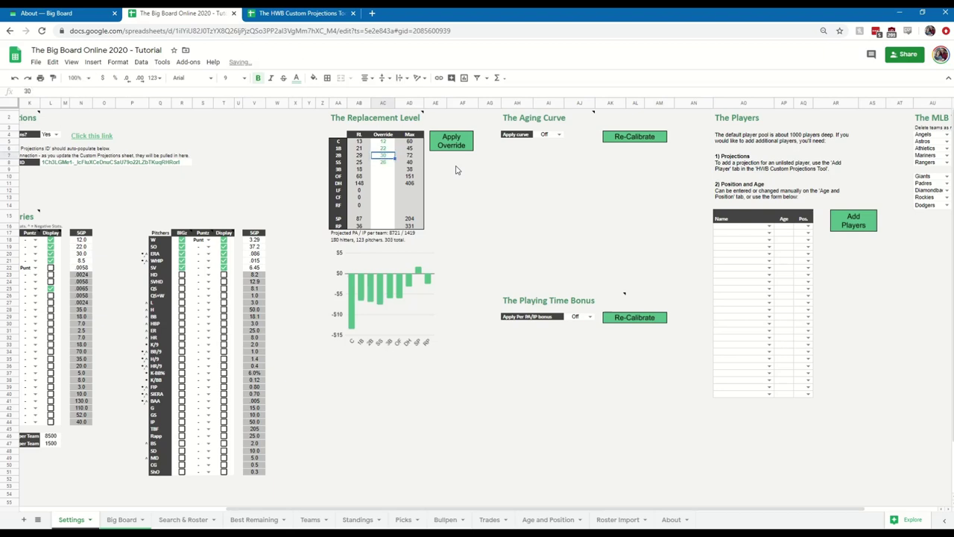
{"action": "key", "text": "Down"}
{"action": "key", "text": "Down"}
{"action": "type", "text": "19"}
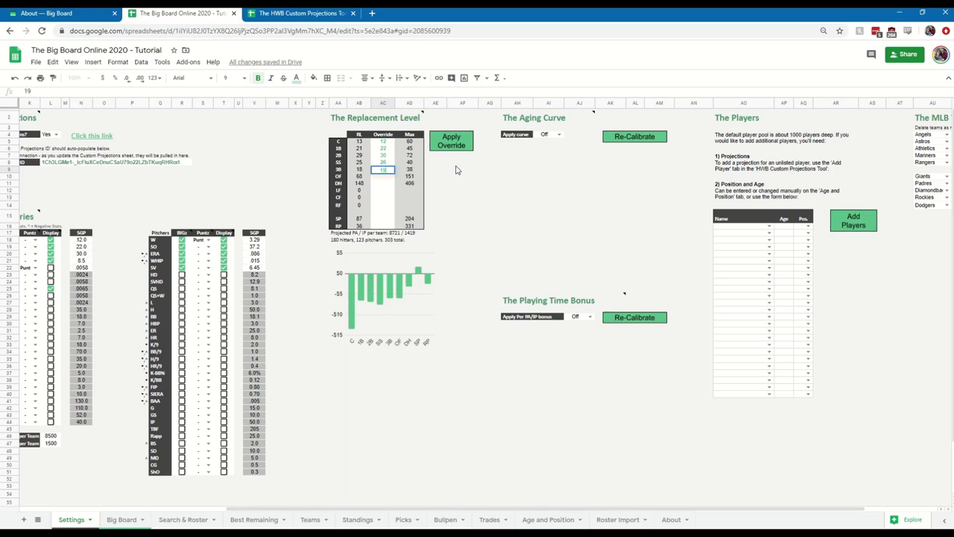
{"action": "key", "text": "Return"}
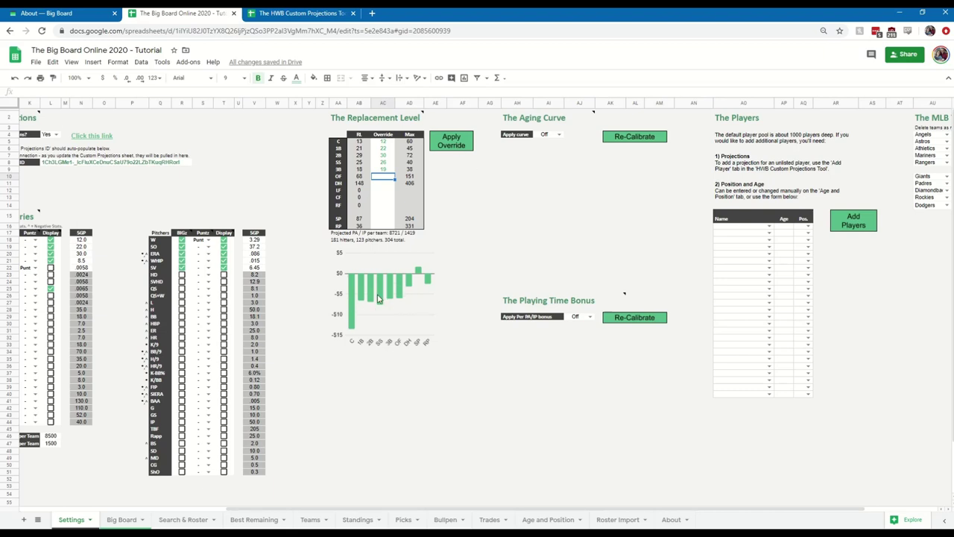
{"action": "left_click", "coordinate": [452, 146]}
Turn the Aging Curve on and check the fifth-year weight of 0.10.
{"action": "left_click", "coordinate": [558, 136]}
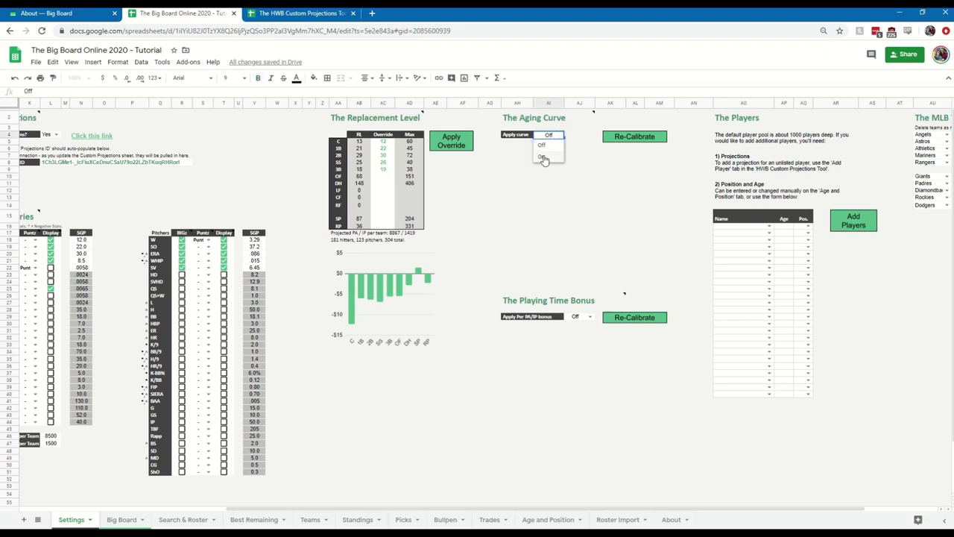
{"action": "left_click", "coordinate": [543, 157]}
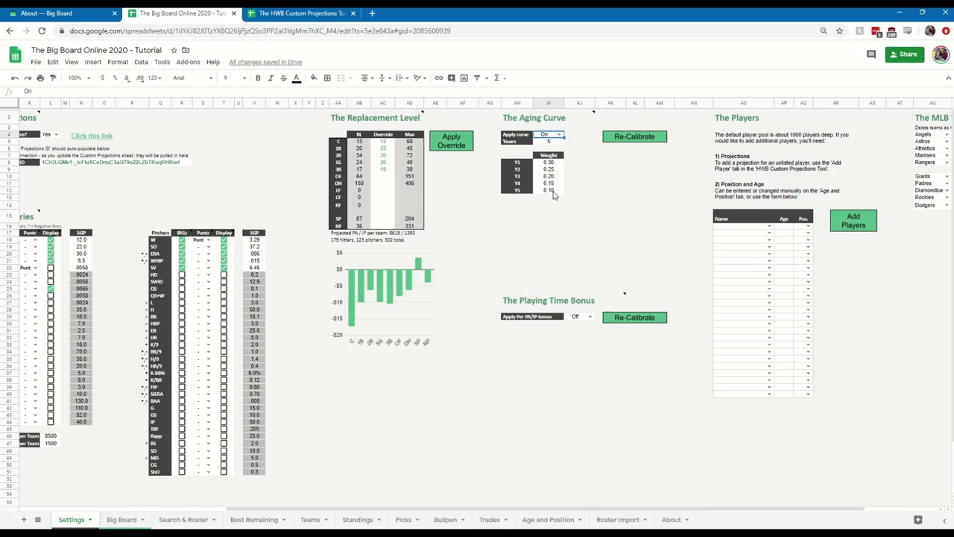
{"action": "left_click", "coordinate": [554, 195]}
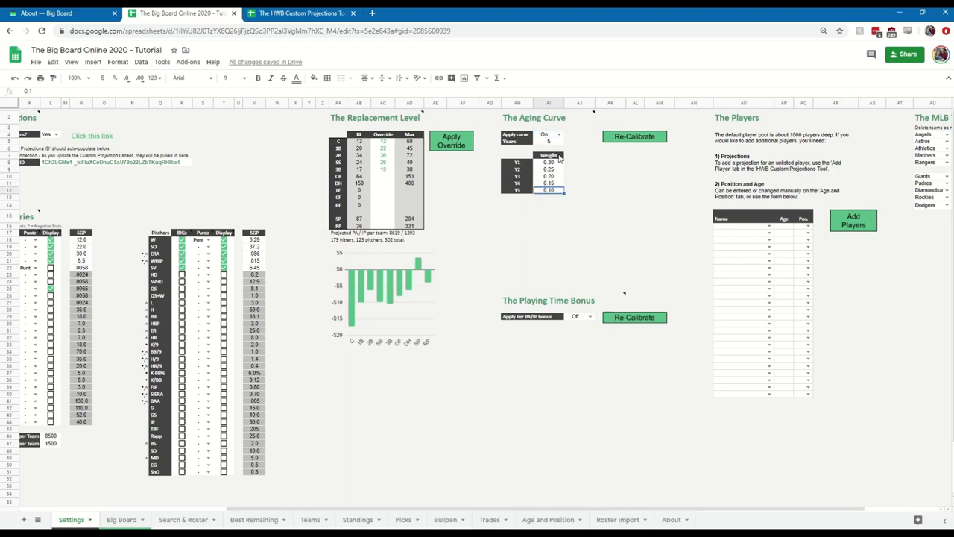
{"action": "left_click", "coordinate": [589, 318]}
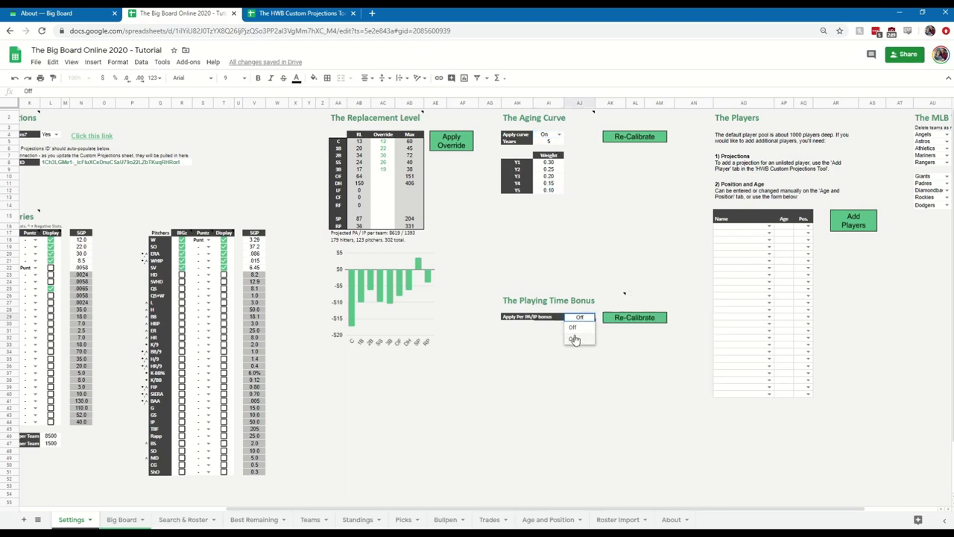
Turn the playing time bonus on and set Maximum Bonus IP to 50, matching the 50 PA cap.
{"action": "left_click", "coordinate": [574, 339]}
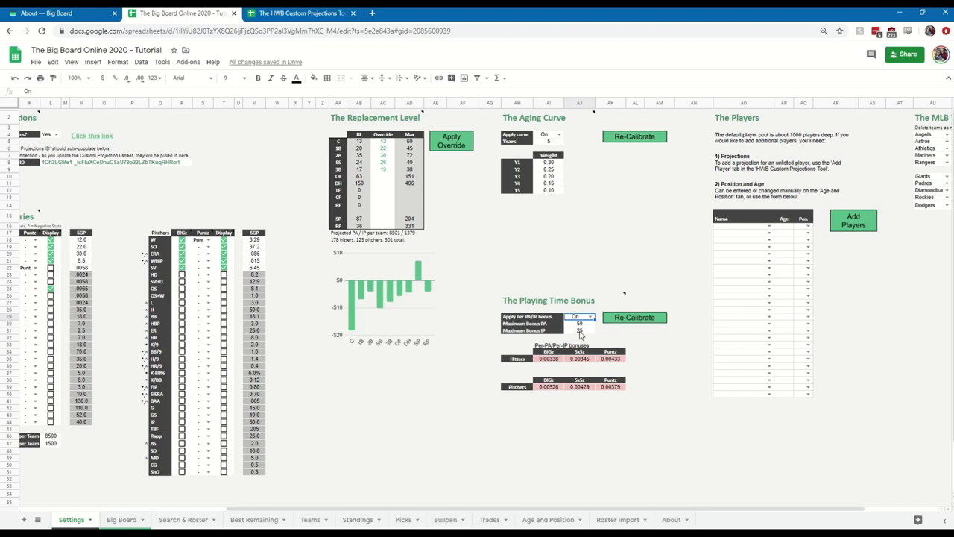
{"action": "left_click", "coordinate": [581, 333]}
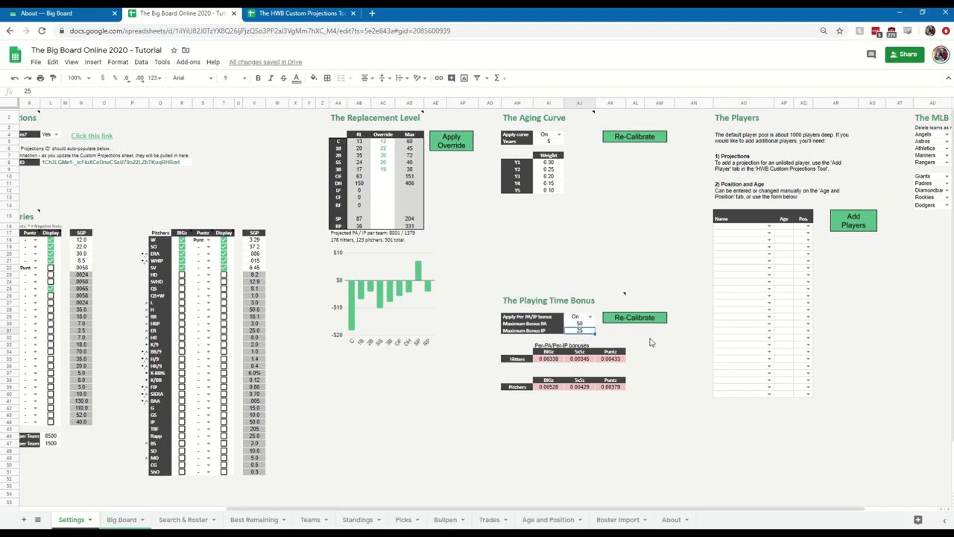
{"action": "type", "text": "50"}
{"action": "key", "text": "Return"}
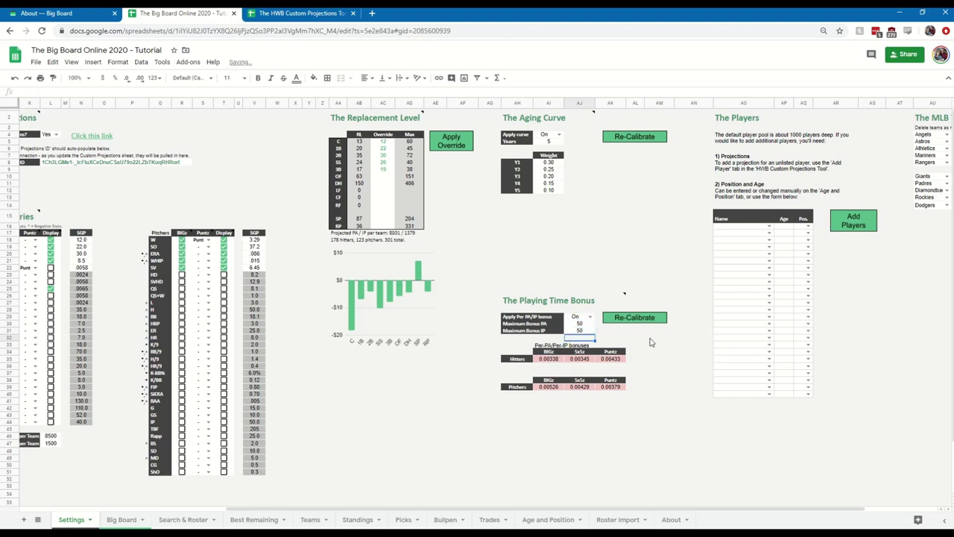
{"action": "key", "text": "Up"}
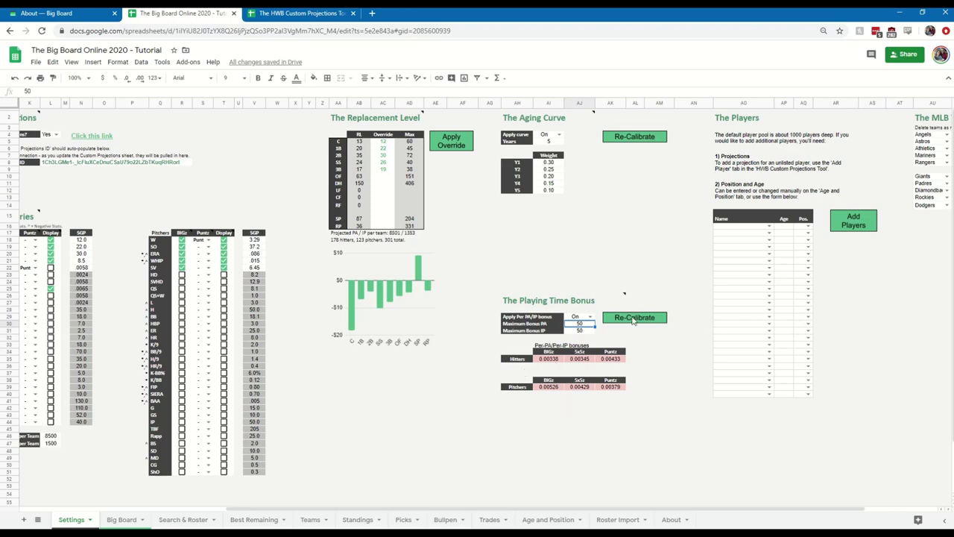
Re-calibrate the playing time bonus so pitcher bonuses update to 0.00526, 0.00429 and 0.00379 per IP.
{"action": "left_click", "coordinate": [634, 319]}
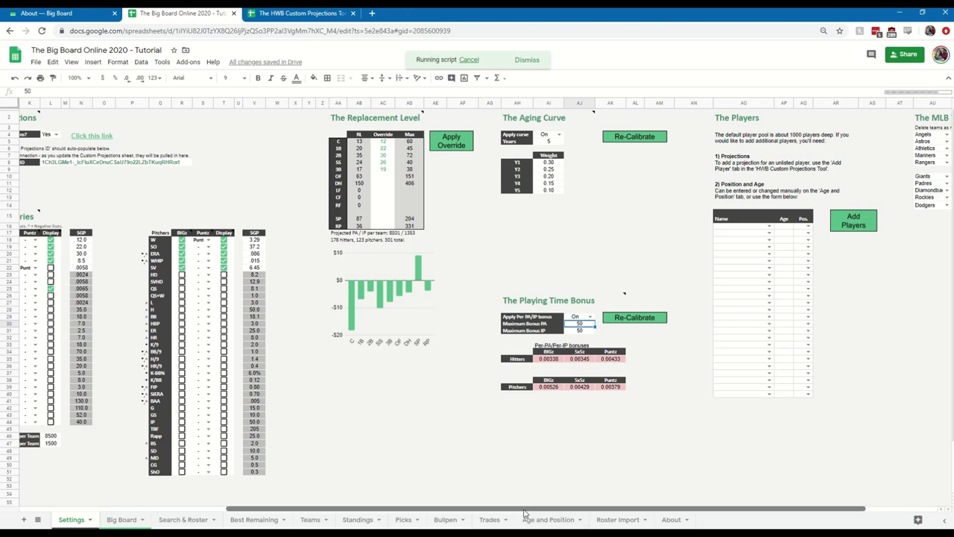
{"action": "scroll", "coordinate": [522, 512], "scroll_direction": "right", "scroll_amount": 4}
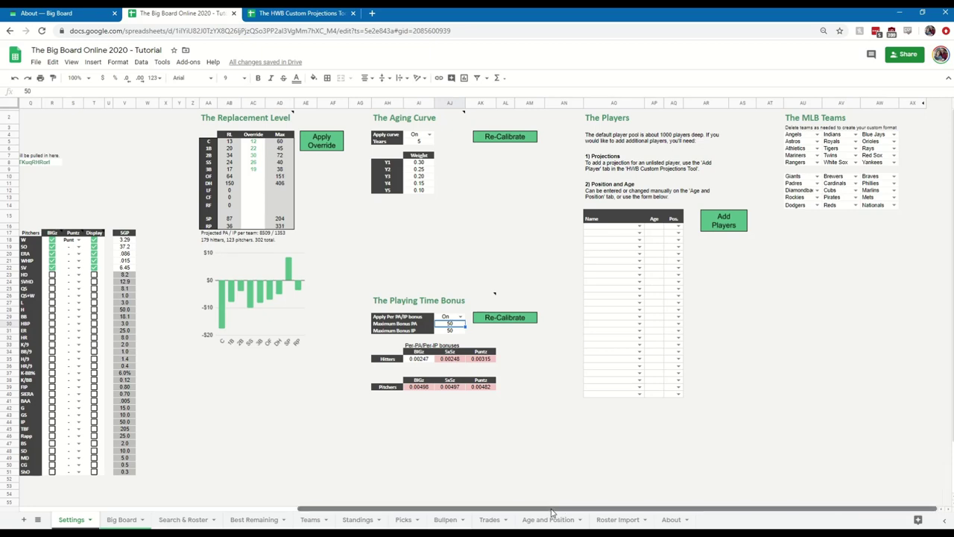
{"action": "left_click_drag", "start_coordinate": [551, 513], "coordinate": [360, 502]}
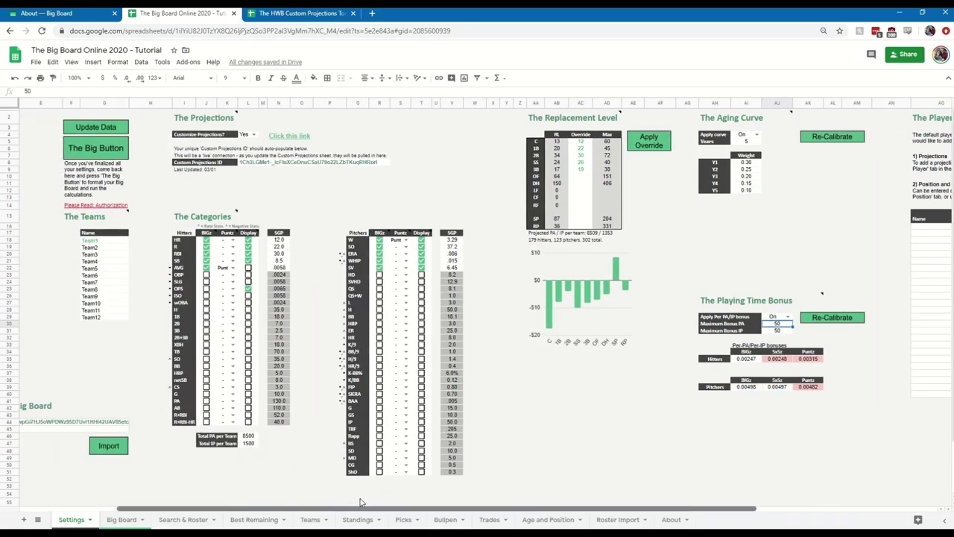
{"action": "left_click", "coordinate": [291, 138]}
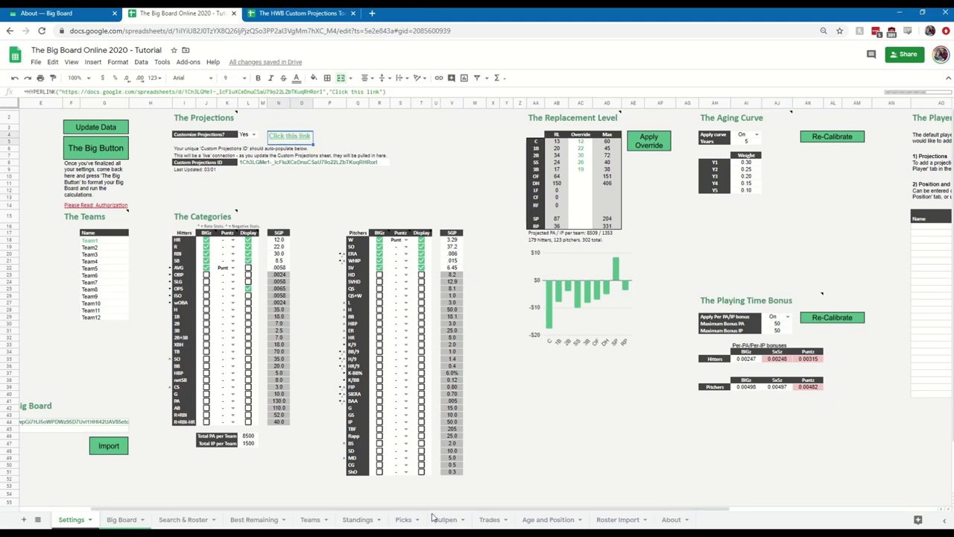
{"action": "scroll", "coordinate": [549, 294], "scroll_direction": "right", "scroll_amount": 5}
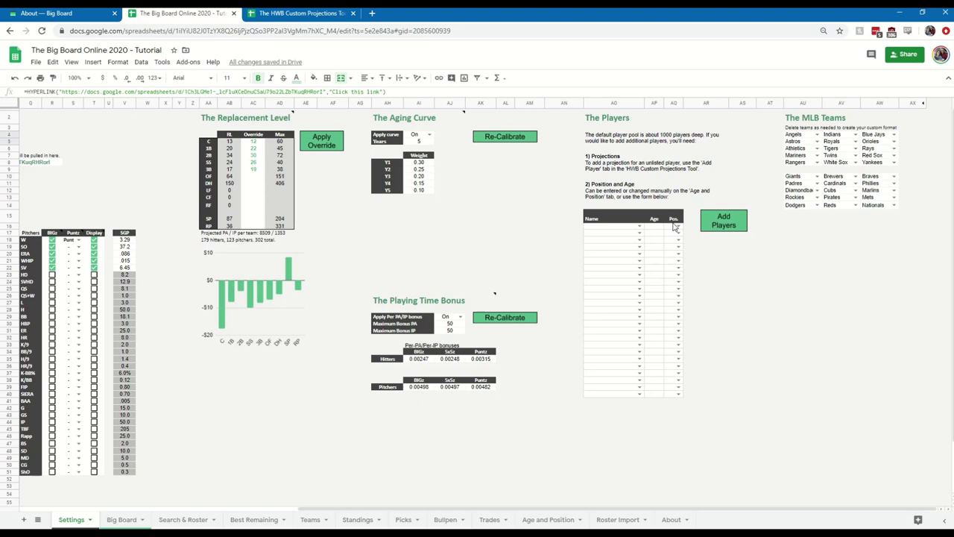
{"action": "left_click", "coordinate": [623, 228]}
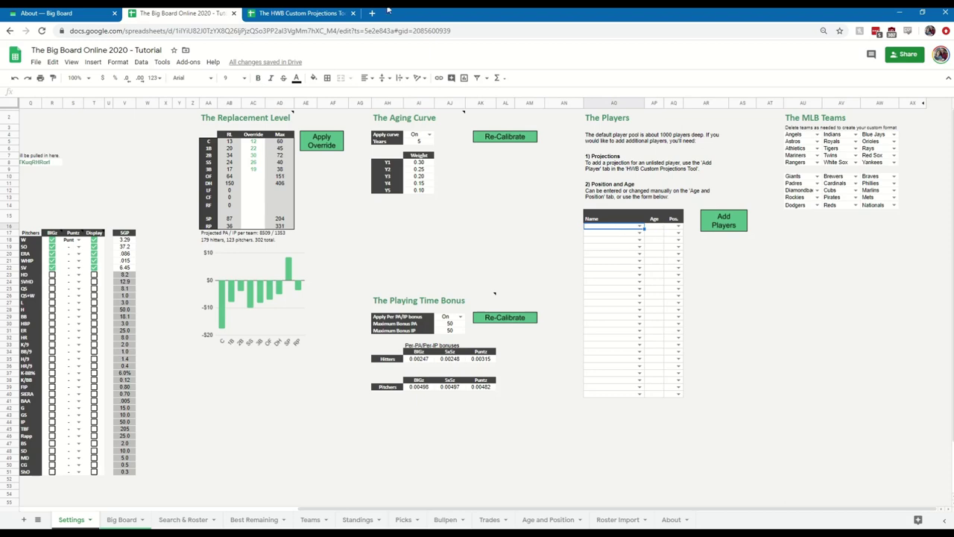
{"action": "left_click", "coordinate": [414, 37]}
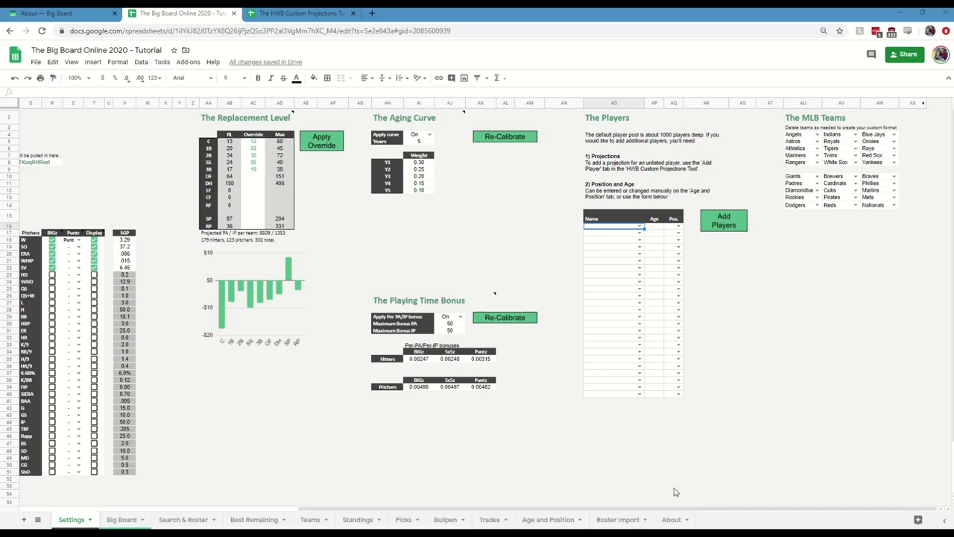
Scroll back to column A, check the Current Big Board ID and select the empty Previous Big Board ID cell.
{"action": "left_click_drag", "start_coordinate": [635, 512], "coordinate": [355, 511]}
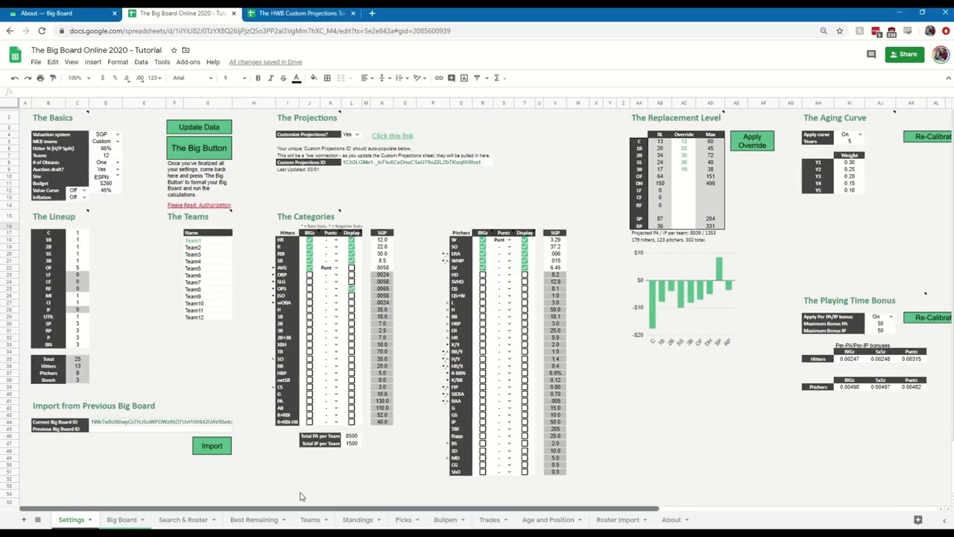
{"action": "left_click", "coordinate": [115, 423]}
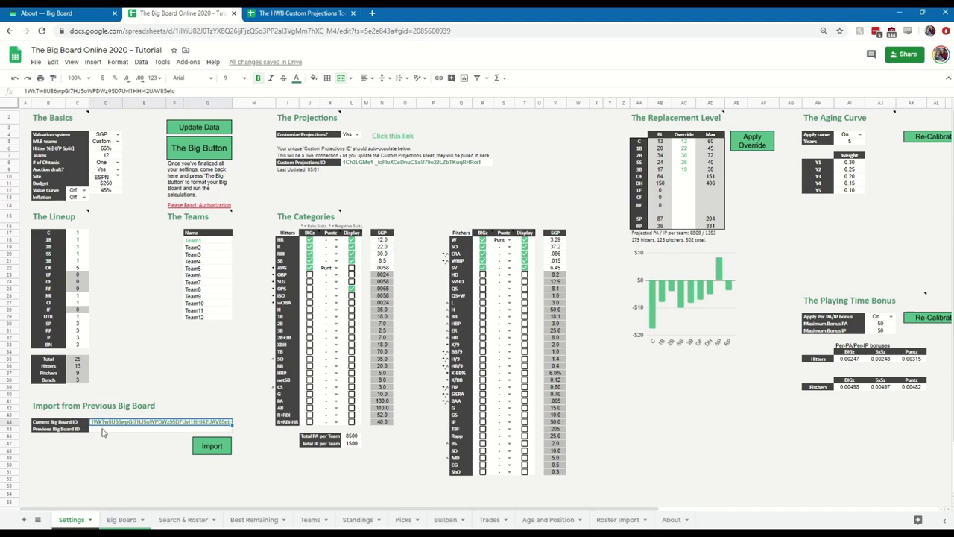
{"action": "left_click", "coordinate": [95, 430]}
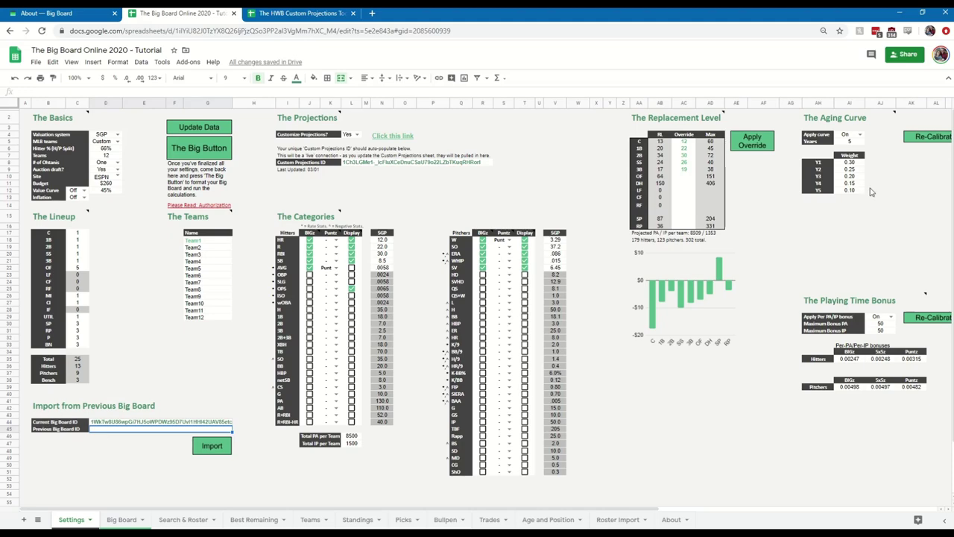
Change the spreadsheet's sharing access to 'On - Public on the web' and save.
{"action": "left_click", "coordinate": [905, 56]}
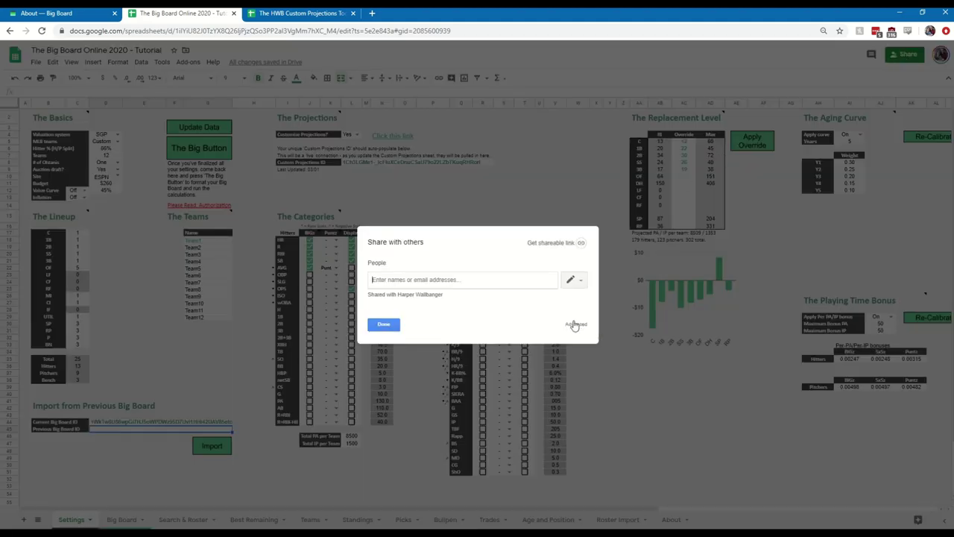
{"action": "left_click", "coordinate": [574, 324]}
{"action": "left_click", "coordinate": [553, 260]}
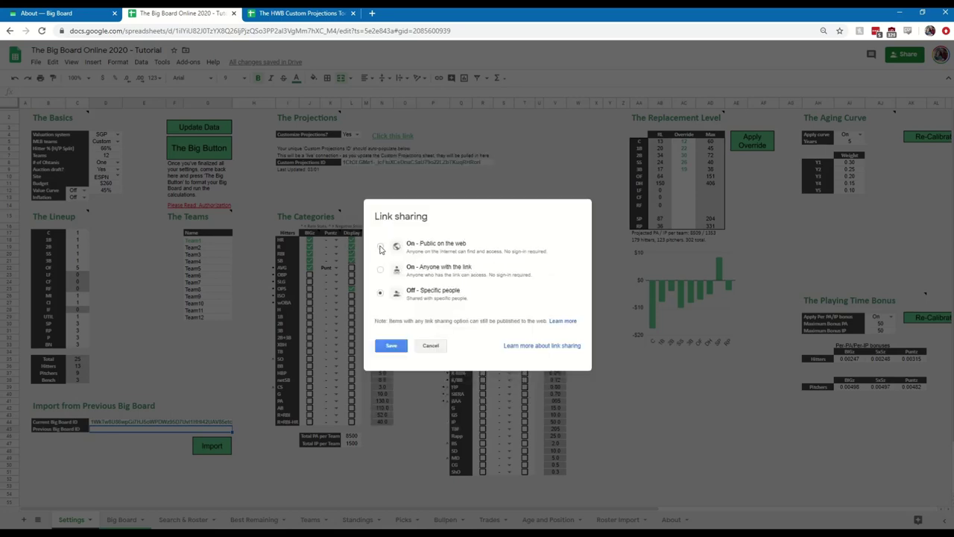
{"action": "left_click", "coordinate": [380, 248]}
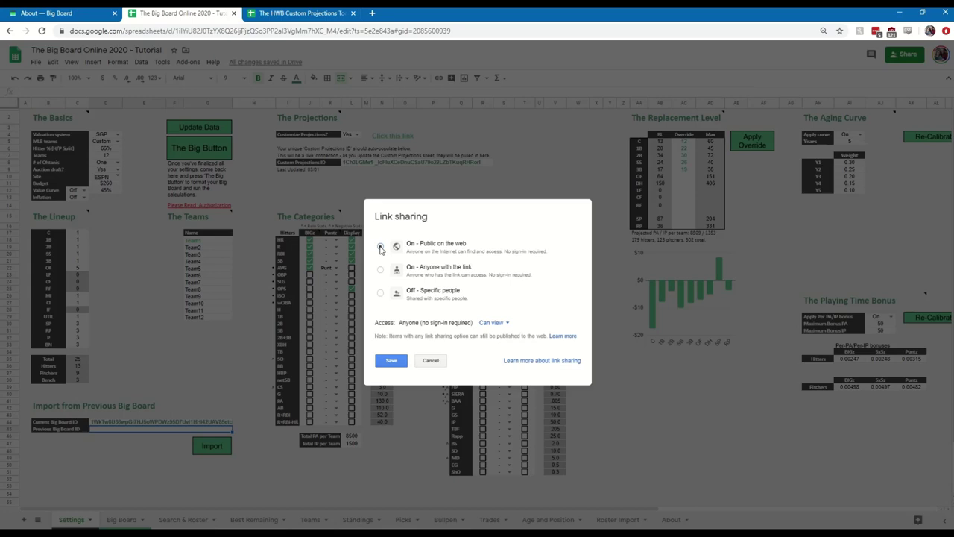
{"action": "left_click", "coordinate": [394, 361]}
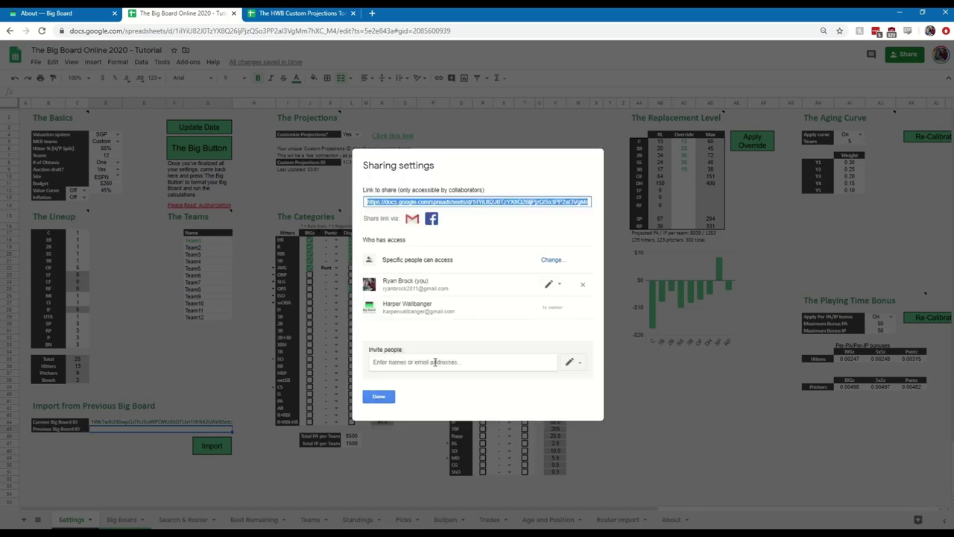
{"action": "left_click", "coordinate": [378, 397]}
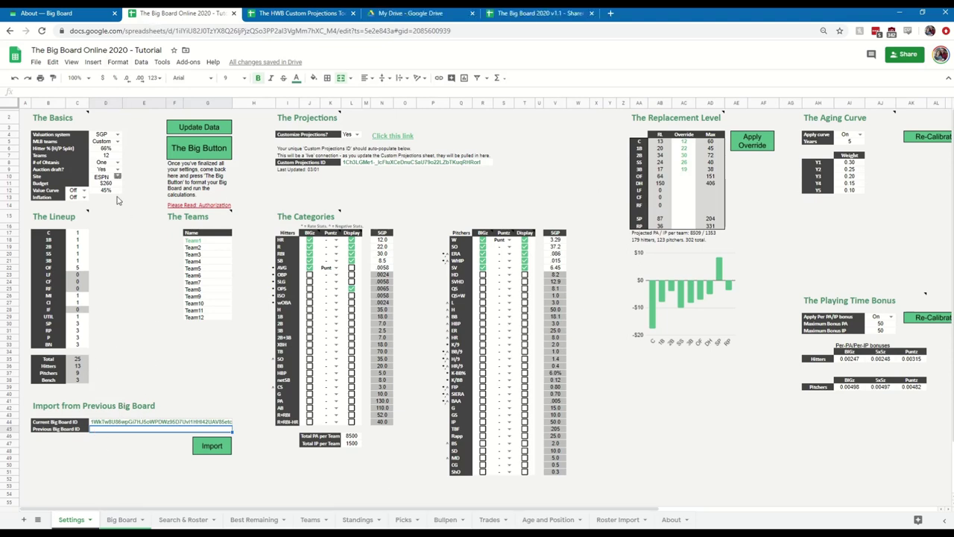
Paste the previous Big Board ID and allow access so the link reads Connected.
{"action": "left_click", "coordinate": [59, 91]}
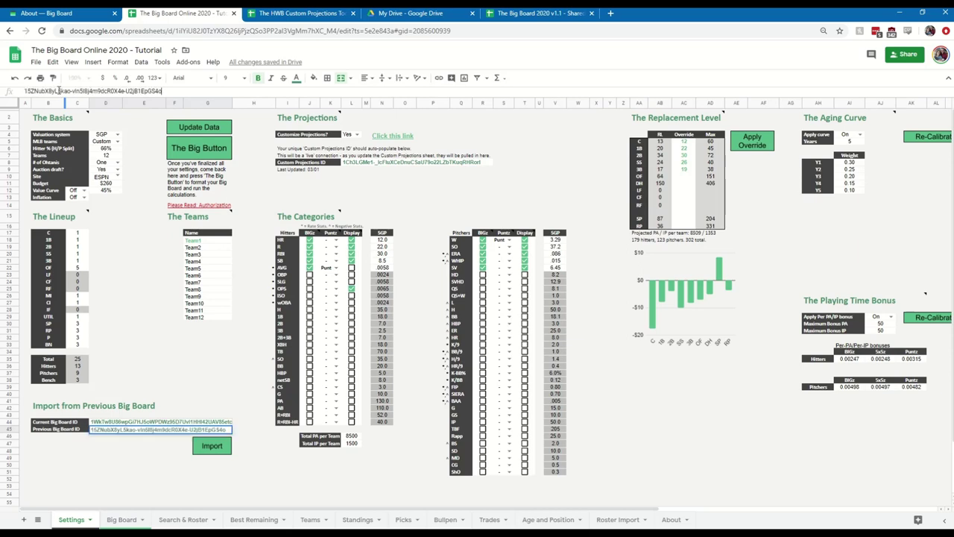
{"action": "key", "text": "Return"}
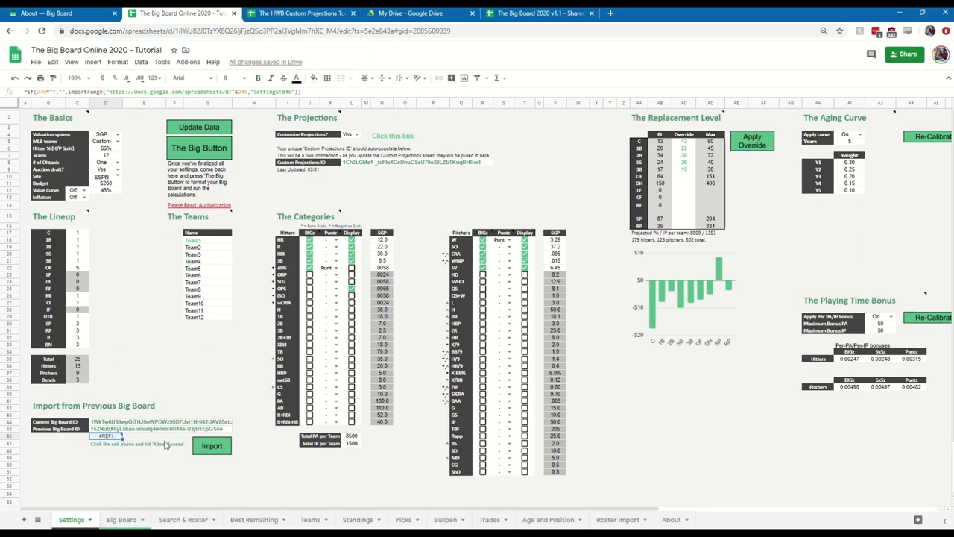
{"action": "mouse_move", "coordinate": [103, 440]}
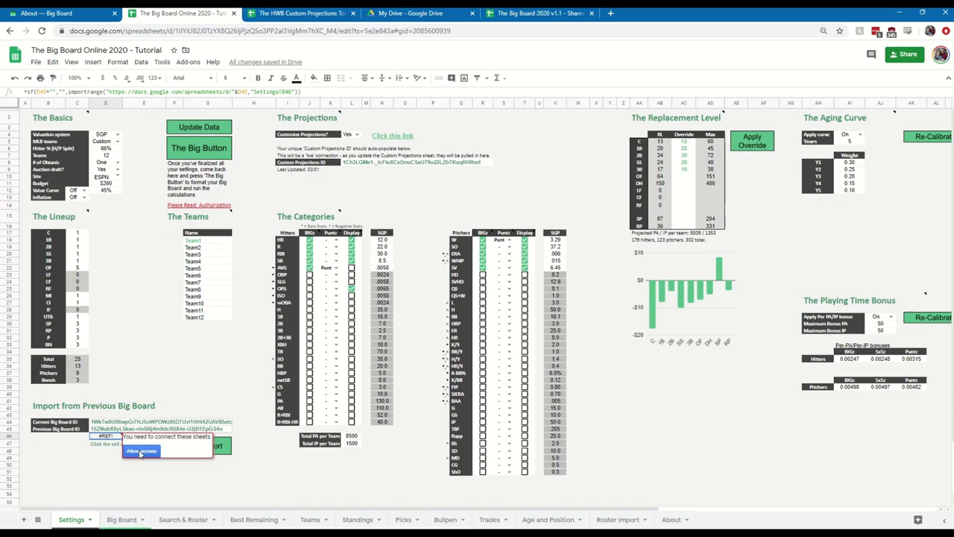
{"action": "left_click", "coordinate": [140, 452]}
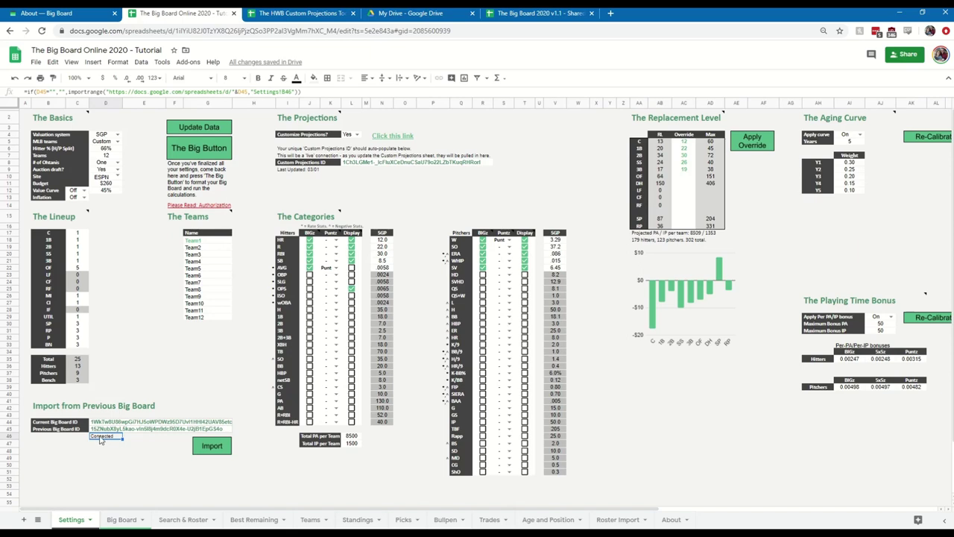
Run Import to pull the previous board's settings, bringing in Customize Projections set to Yes.
{"action": "left_click", "coordinate": [217, 448]}
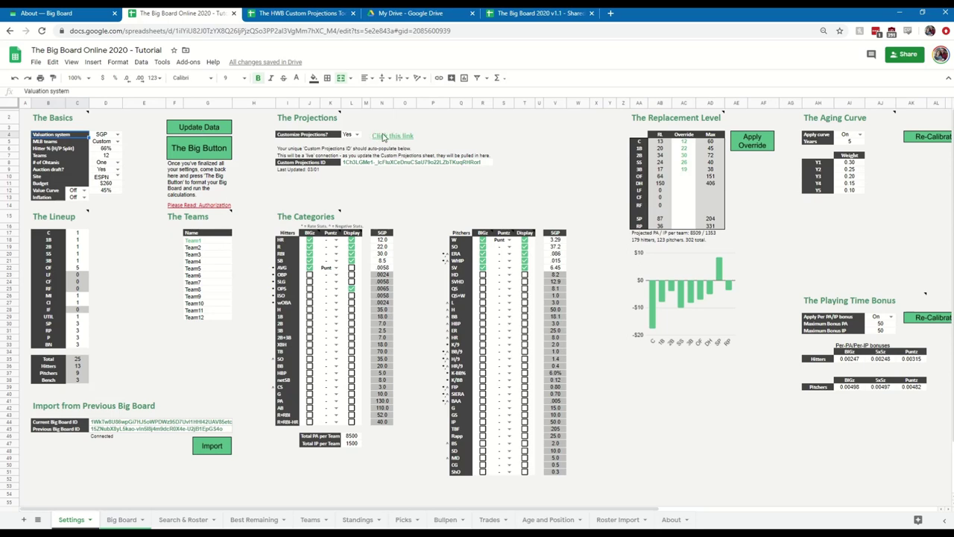
{"action": "mouse_move", "coordinate": [389, 138]}
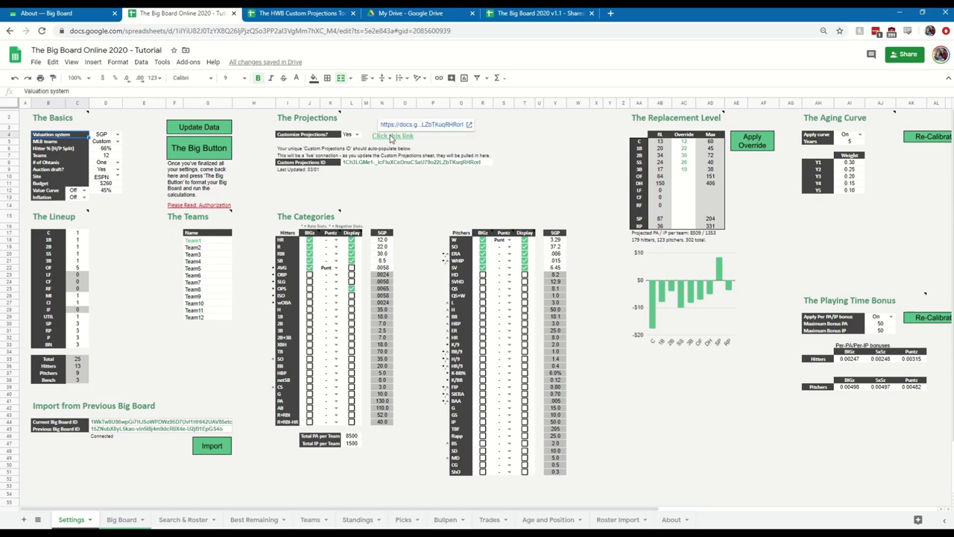